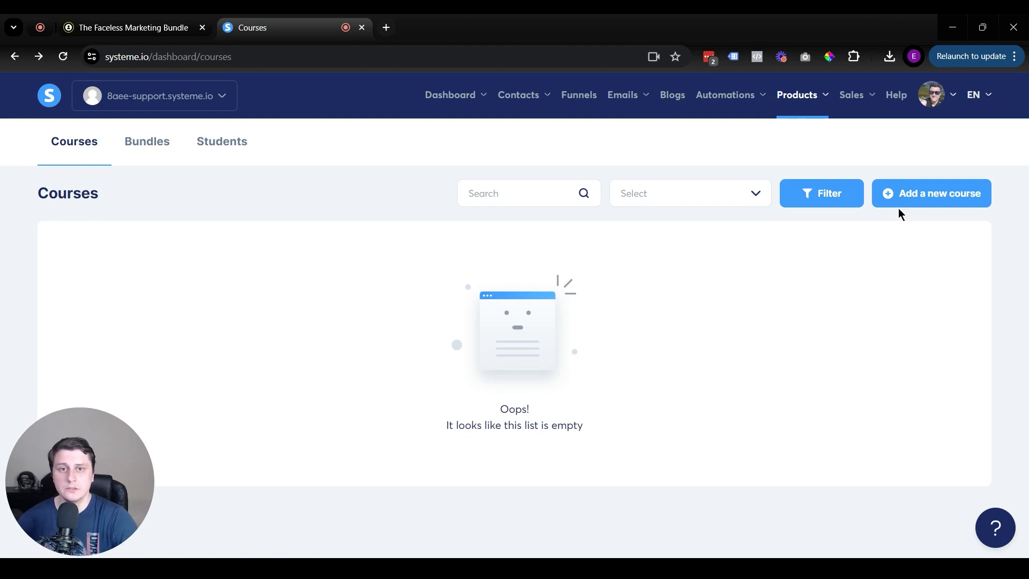
Start a new course named "Course name here" with the URL path "course"
{"action": "left_click", "coordinate": [927, 198]}
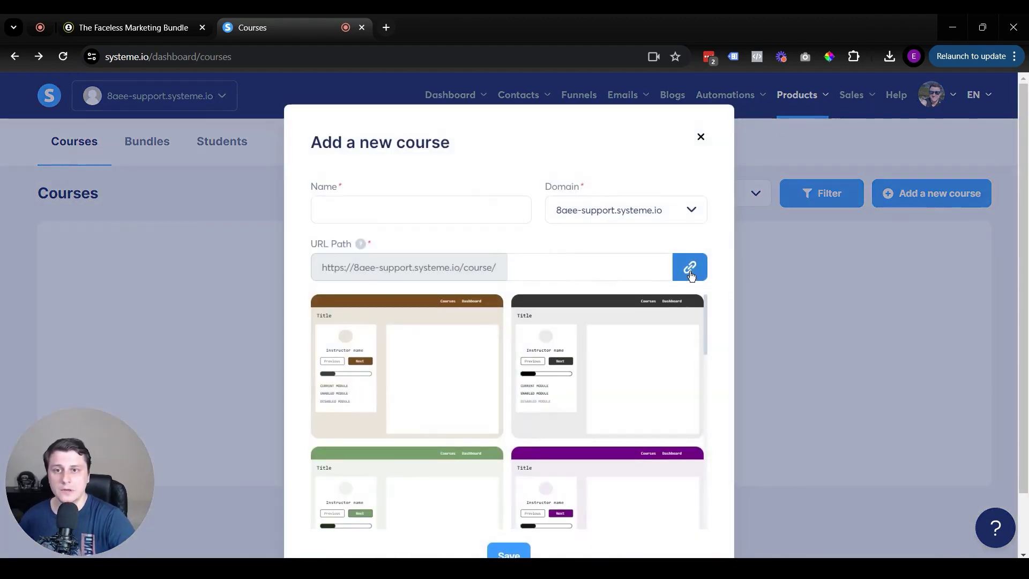
{"action": "scroll", "coordinate": [611, 265], "scroll_direction": "down", "scroll_amount": 4}
{"action": "scroll", "coordinate": [585, 311], "scroll_direction": "up", "scroll_amount": 5}
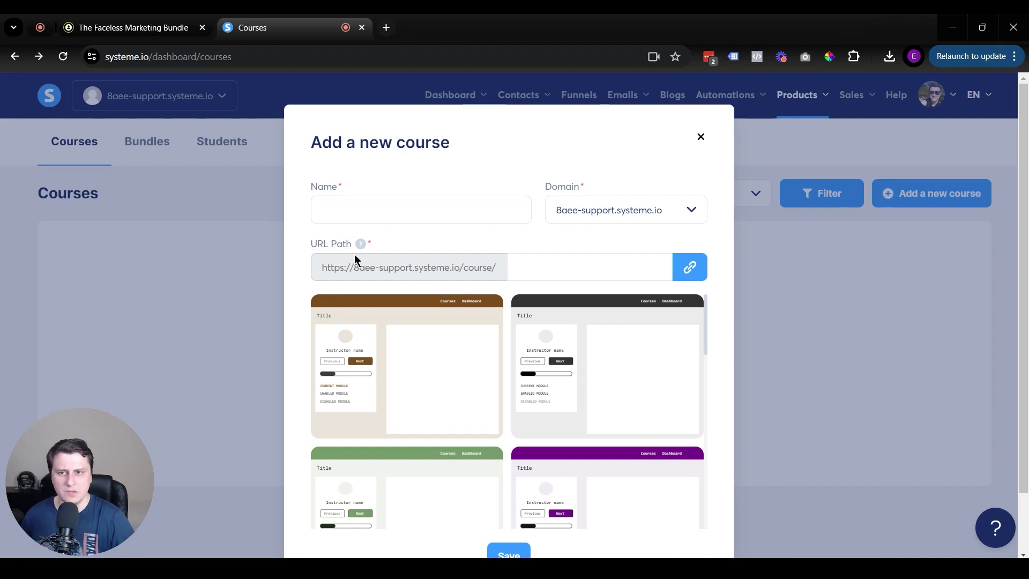
{"action": "left_click", "coordinate": [362, 218]}
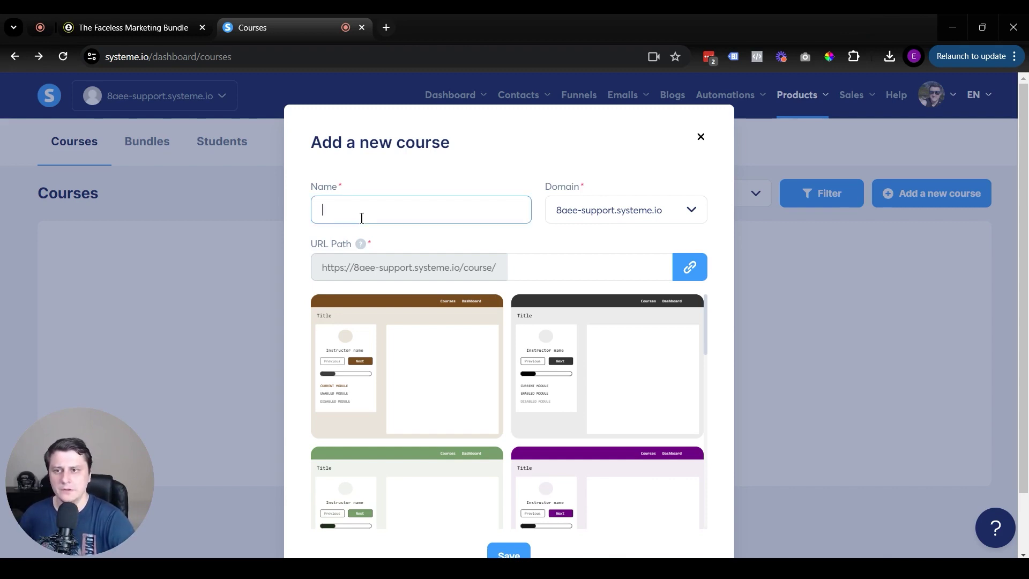
{"action": "type", "text": "Course n"}
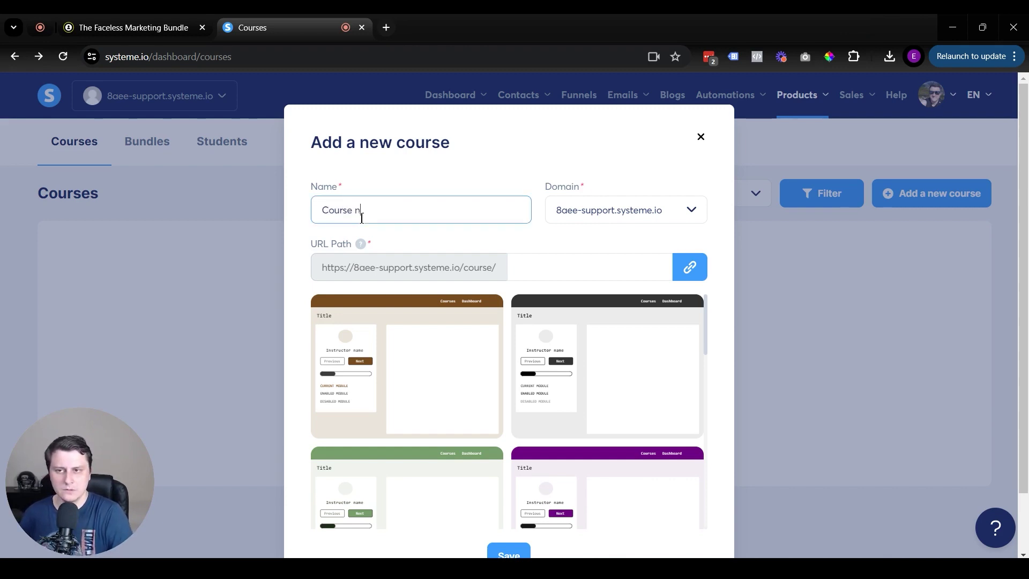
{"action": "type", "text": "ame here"}
{"action": "left_click", "coordinate": [587, 214]}
{"action": "left_click", "coordinate": [575, 267]}
{"action": "type", "text": "course"}
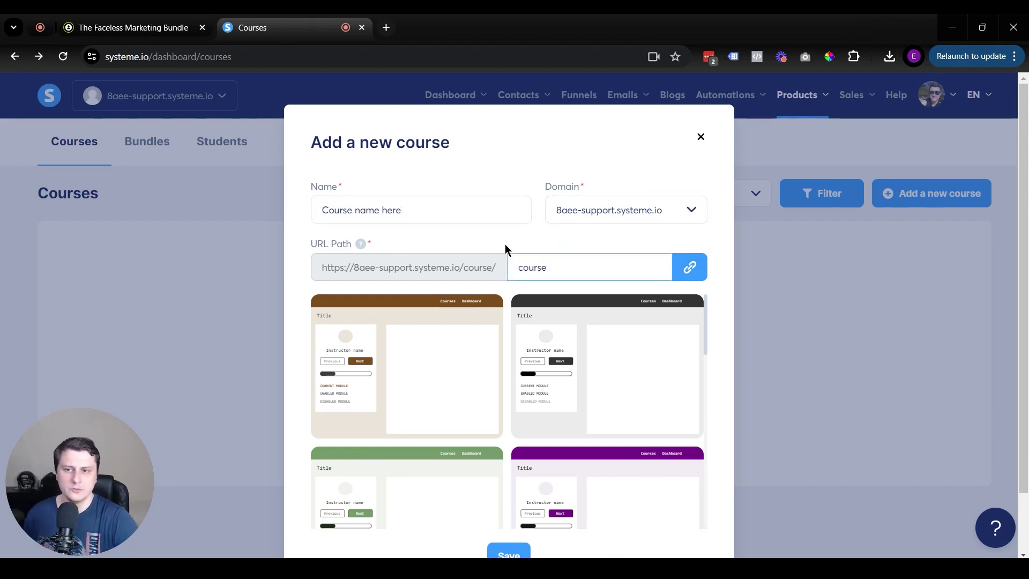
{"action": "double_click", "coordinate": [513, 259]}
{"action": "left_click", "coordinate": [512, 279]}
Select the yellow theme for the new course and save the course
{"action": "scroll", "coordinate": [431, 284], "scroll_direction": "down", "scroll_amount": 2}
{"action": "scroll", "coordinate": [606, 299], "scroll_direction": "down", "scroll_amount": 7}
{"action": "scroll", "coordinate": [637, 329], "scroll_direction": "down", "scroll_amount": 5}
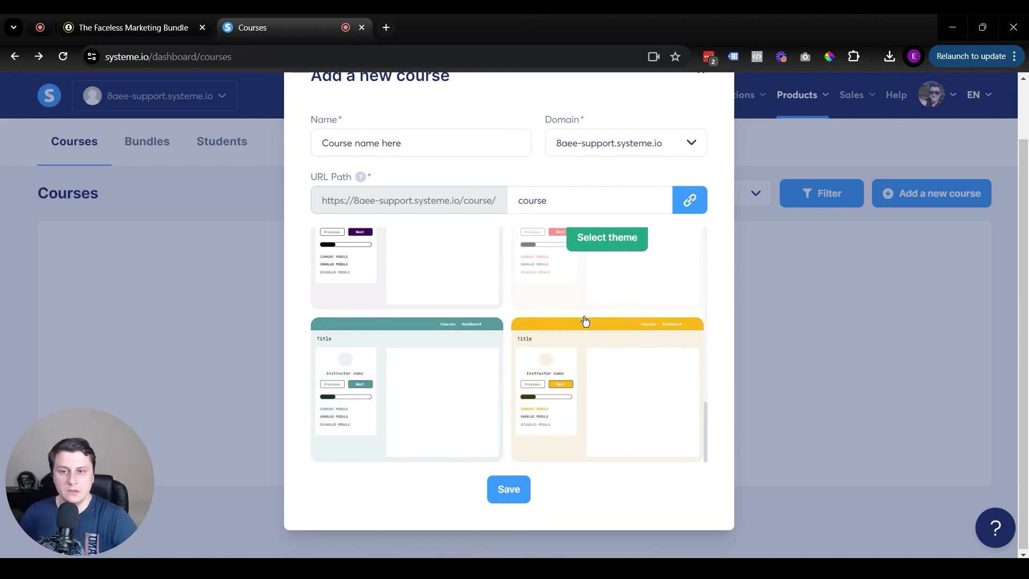
{"action": "scroll", "coordinate": [585, 329], "scroll_direction": "down", "scroll_amount": 1}
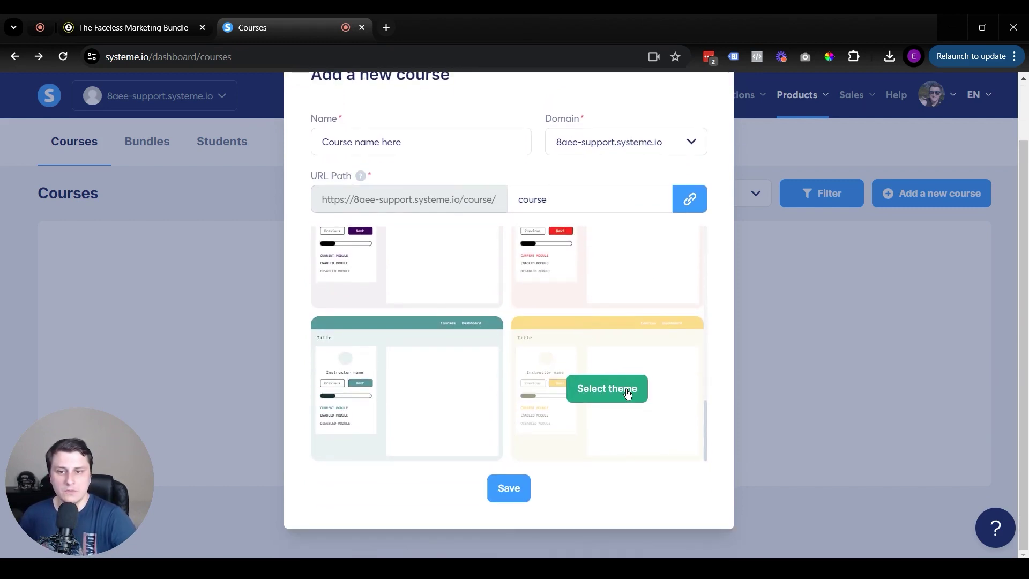
{"action": "left_click", "coordinate": [632, 387]}
{"action": "left_click", "coordinate": [506, 490]}
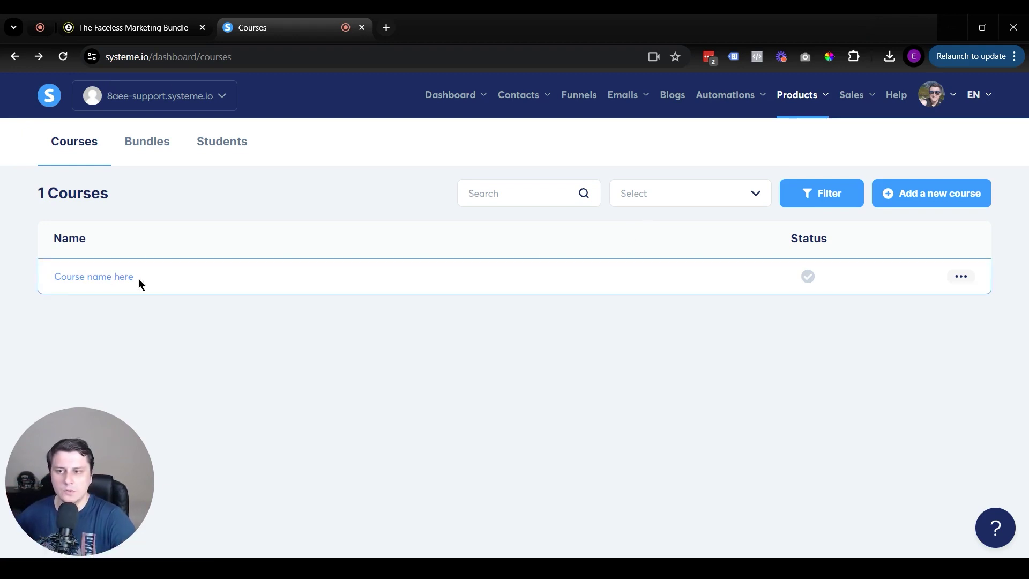
Open the settings of "Course name here" and look through its title, instructor name, language and description fields
{"action": "left_click", "coordinate": [961, 276]}
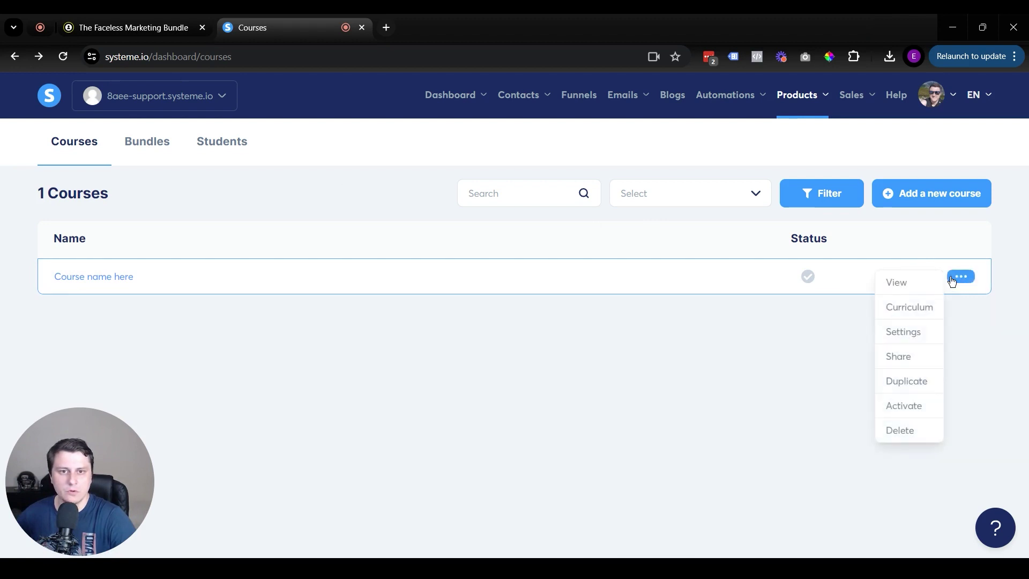
{"action": "left_click", "coordinate": [911, 336]}
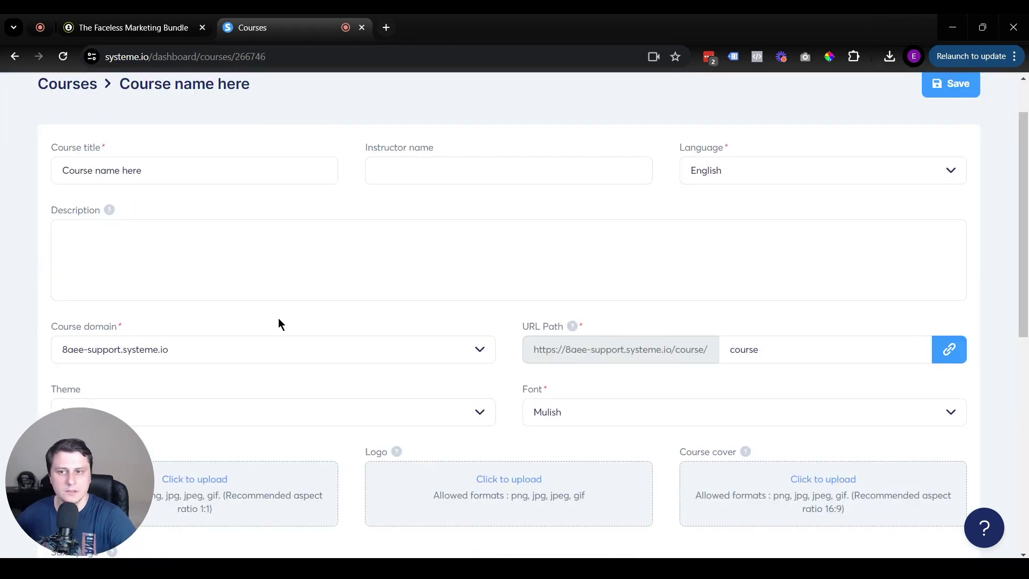
{"action": "scroll", "coordinate": [407, 253], "scroll_direction": "down", "scroll_amount": 8}
{"action": "scroll", "coordinate": [809, 388], "scroll_direction": "up", "scroll_amount": 10}
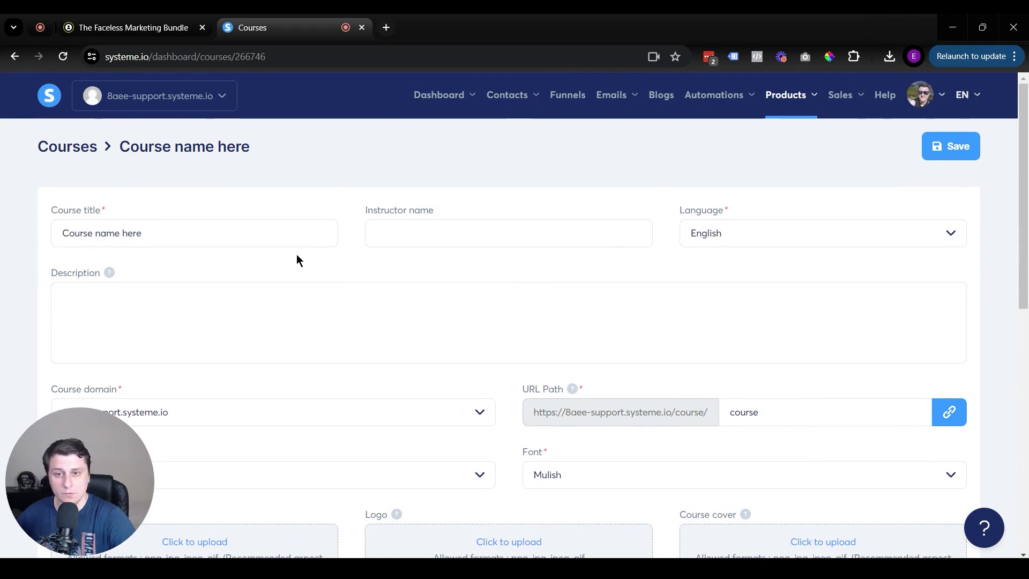
{"action": "scroll", "coordinate": [321, 273], "scroll_direction": "down", "scroll_amount": 1}
{"action": "left_click", "coordinate": [200, 257]}
{"action": "scroll", "coordinate": [303, 273], "scroll_direction": "down", "scroll_amount": 1}
{"action": "scroll", "coordinate": [303, 273], "scroll_direction": "up", "scroll_amount": 2}
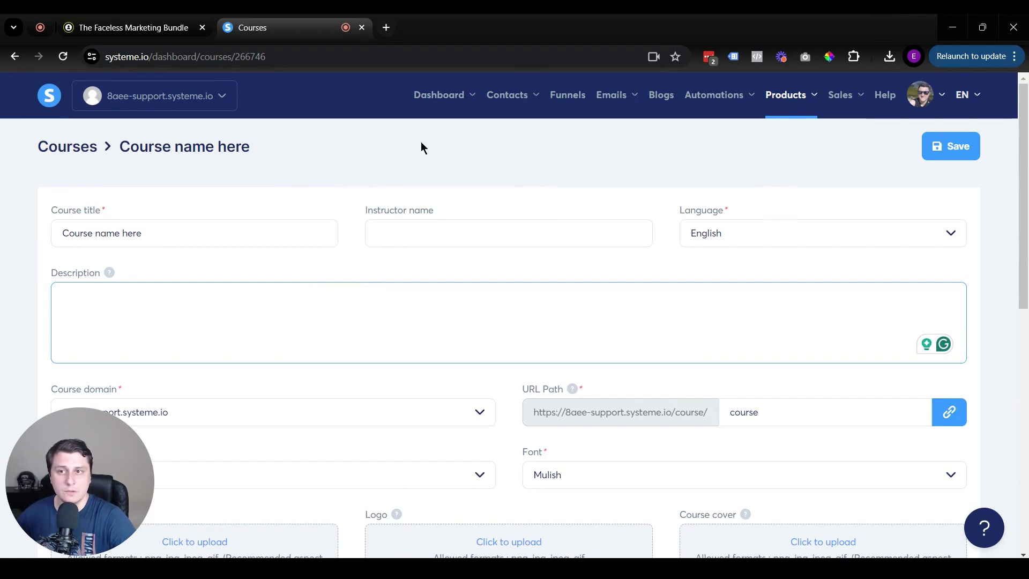
Open the School page in a separate tab, examine how enrolled courses show covers, instructors and descriptions, and return to the course settings
{"action": "middle_click", "coordinate": [438, 94]}
{"action": "left_click", "coordinate": [407, 28]}
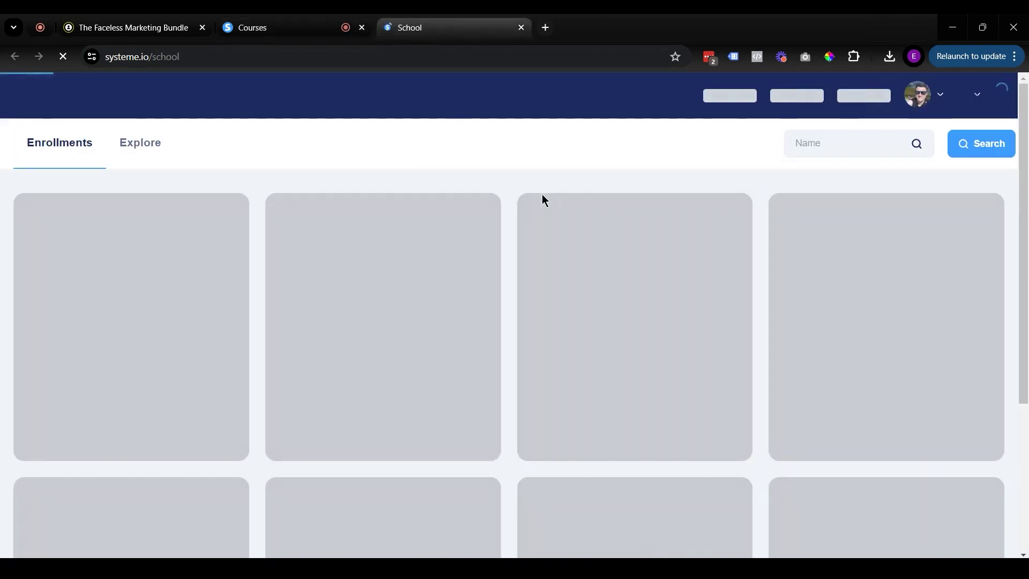
{"action": "scroll", "coordinate": [600, 256], "scroll_direction": "down", "scroll_amount": 1}
{"action": "scroll", "coordinate": [600, 256], "scroll_direction": "down", "scroll_amount": 8}
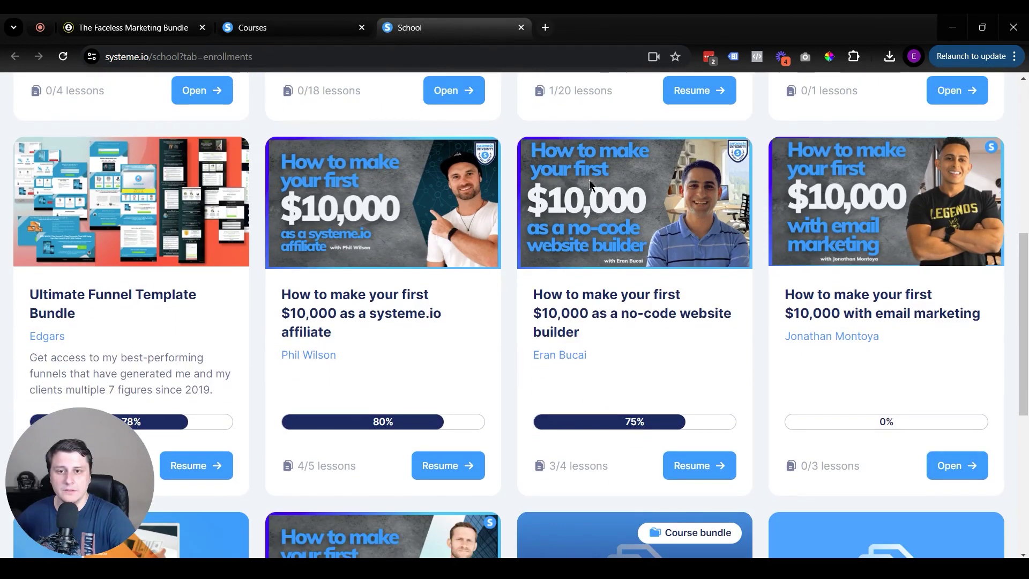
{"action": "scroll", "coordinate": [725, 239], "scroll_direction": "down", "scroll_amount": 1}
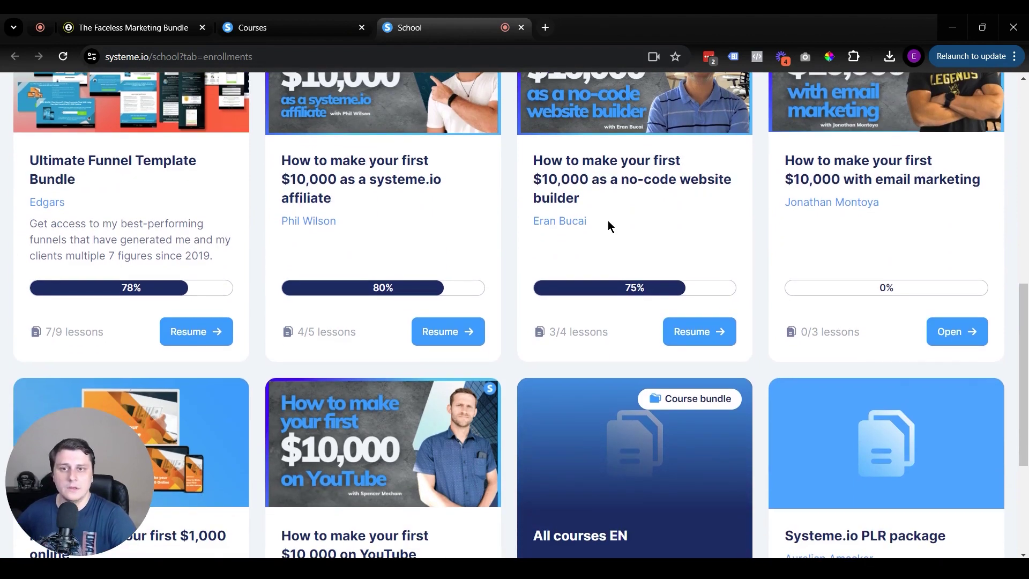
{"action": "left_click_drag", "start_coordinate": [601, 222], "coordinate": [538, 221]}
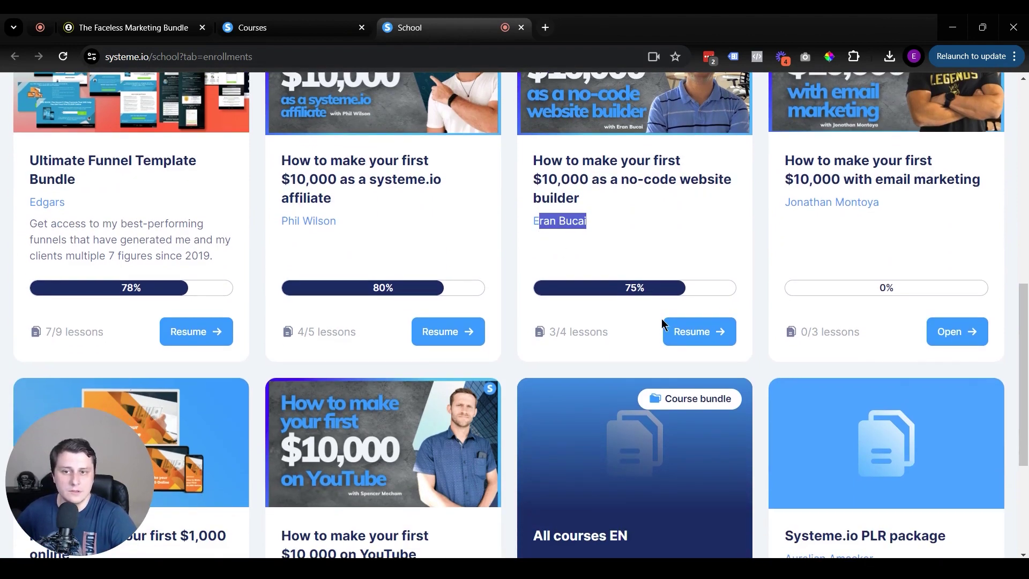
{"action": "left_click", "coordinate": [324, 16]}
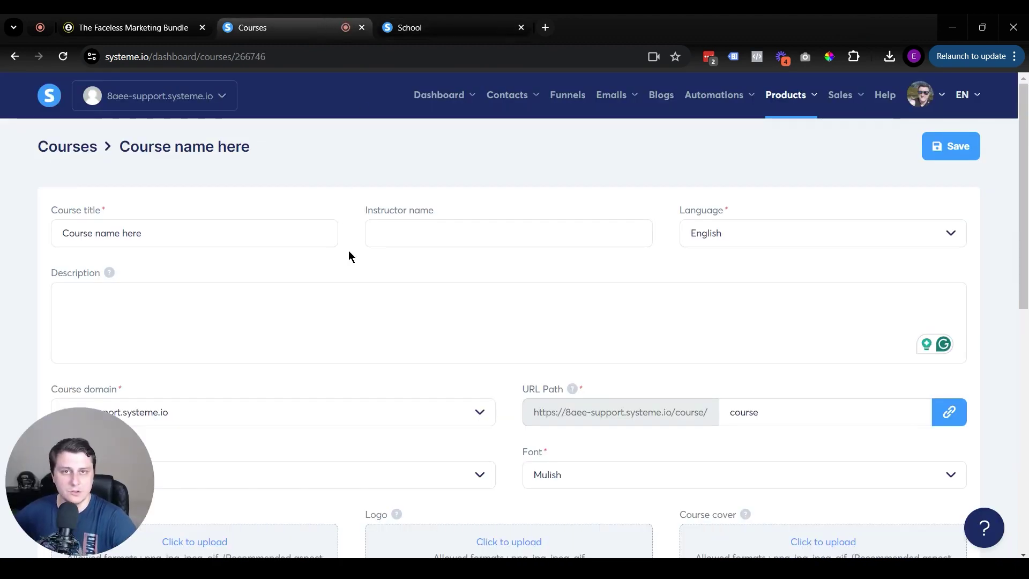
Review the course's domain, theme, font, image, sales page and embedded code options, and save the course settings
{"action": "scroll", "coordinate": [157, 181], "scroll_direction": "down", "scroll_amount": 3}
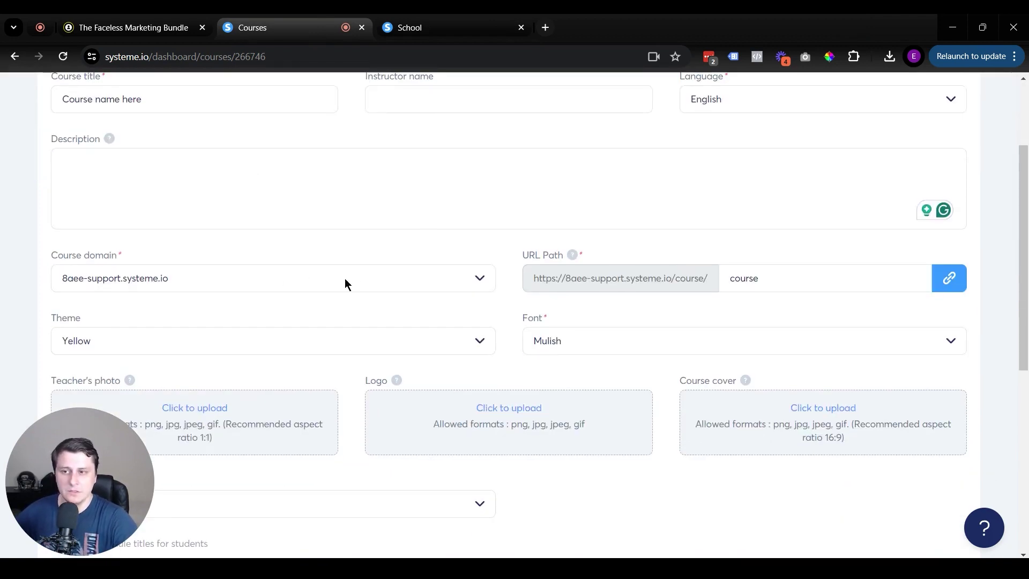
{"action": "scroll", "coordinate": [692, 300], "scroll_direction": "down", "scroll_amount": 3}
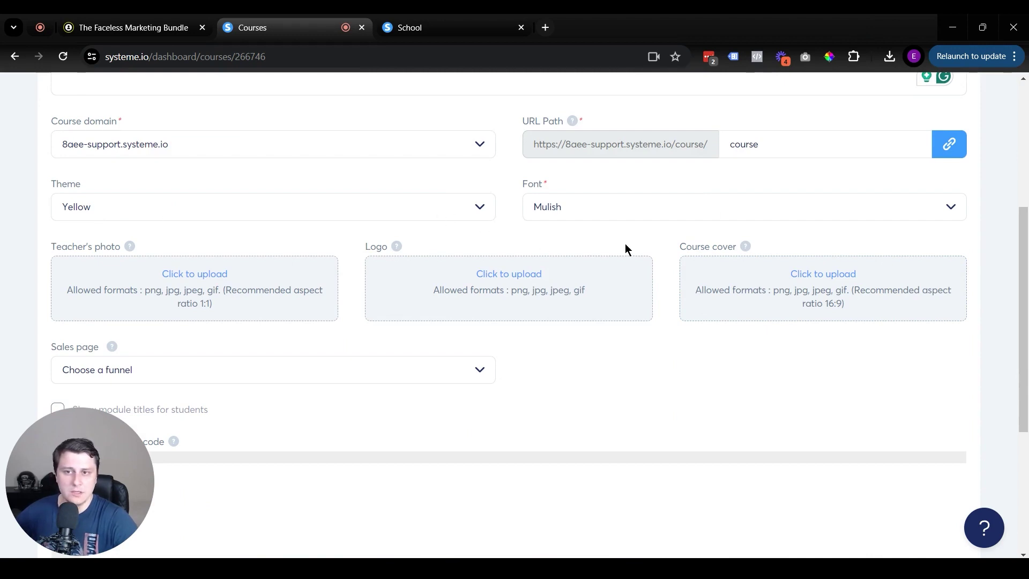
{"action": "scroll", "coordinate": [276, 232], "scroll_direction": "down", "scroll_amount": 1}
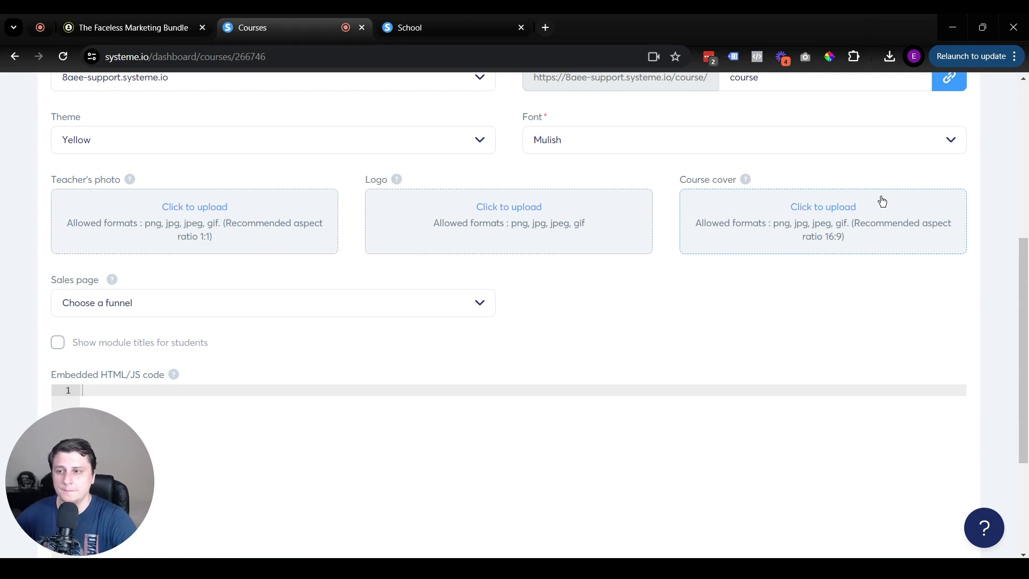
{"action": "scroll", "coordinate": [879, 202], "scroll_direction": "down", "scroll_amount": 3}
{"action": "scroll", "coordinate": [582, 280], "scroll_direction": "up", "scroll_amount": 9}
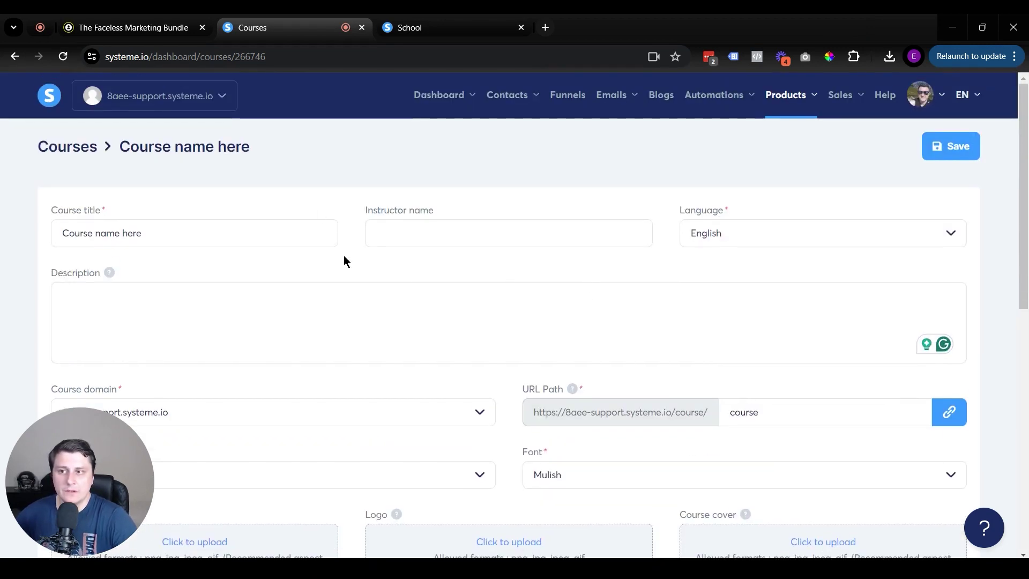
{"action": "left_click", "coordinate": [969, 146]}
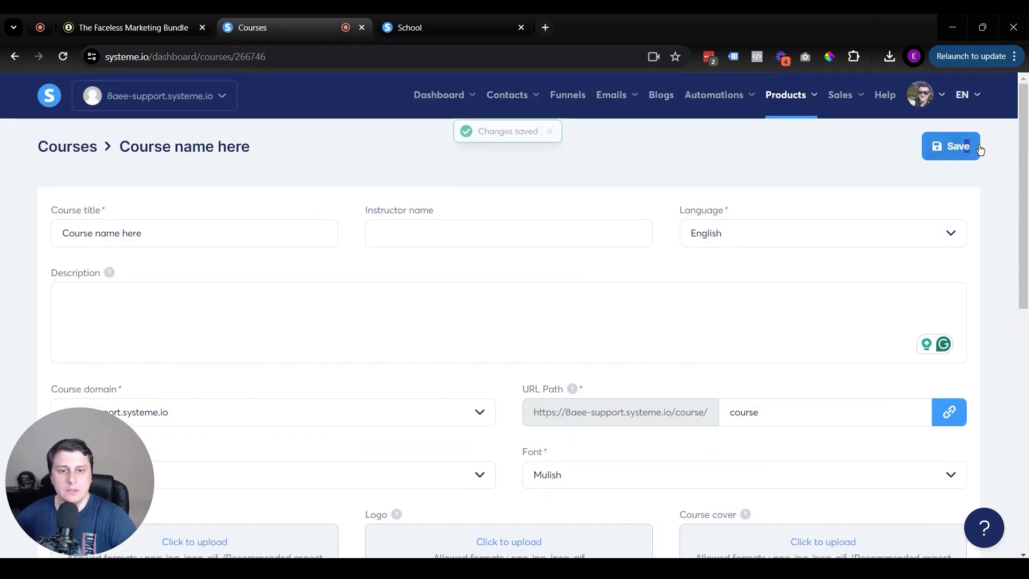
Return to the course list and activate "Course name here"
{"action": "left_click", "coordinate": [81, 145]}
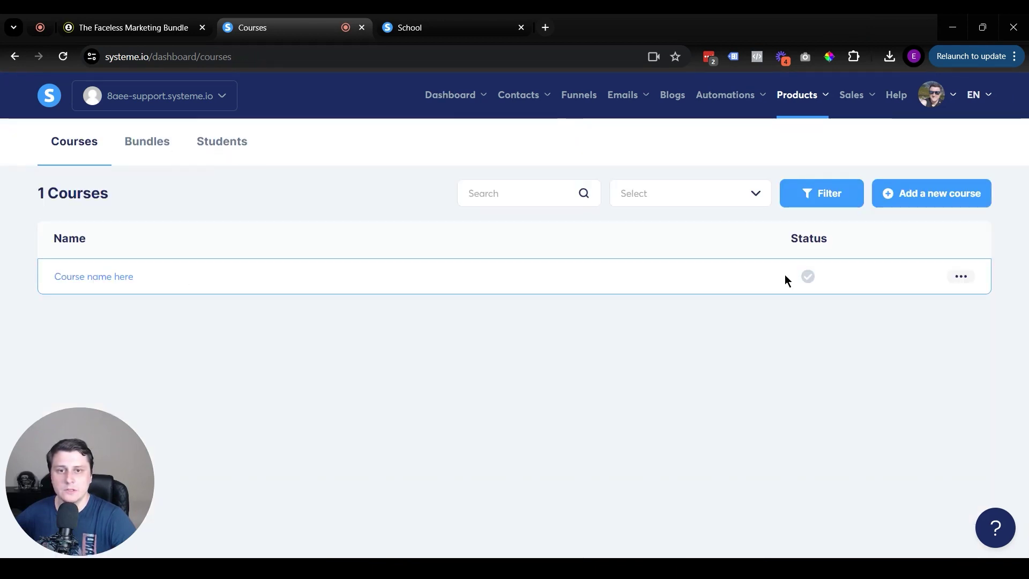
{"action": "left_click", "coordinate": [958, 277]}
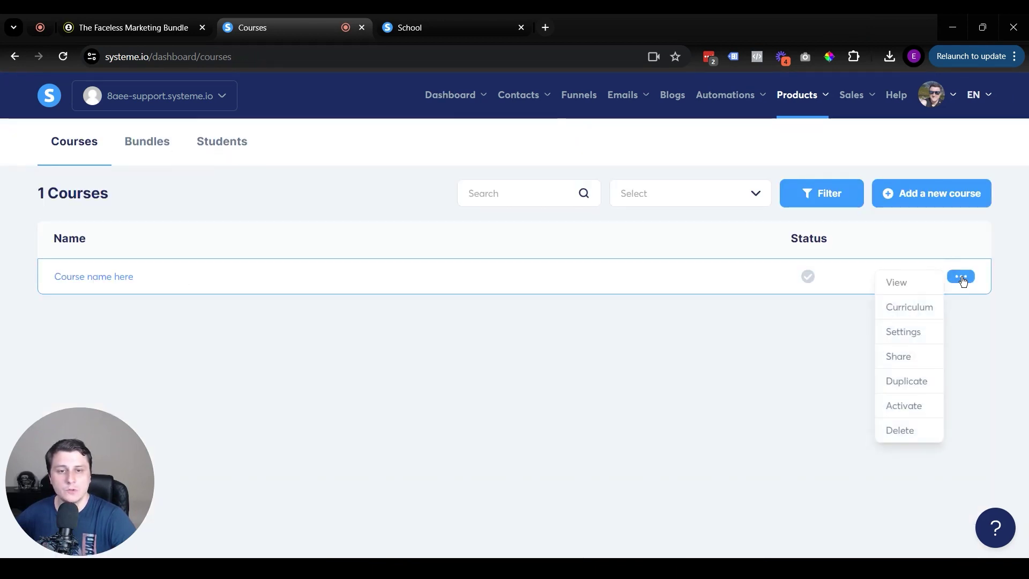
{"action": "mouse_move", "coordinate": [811, 279]}
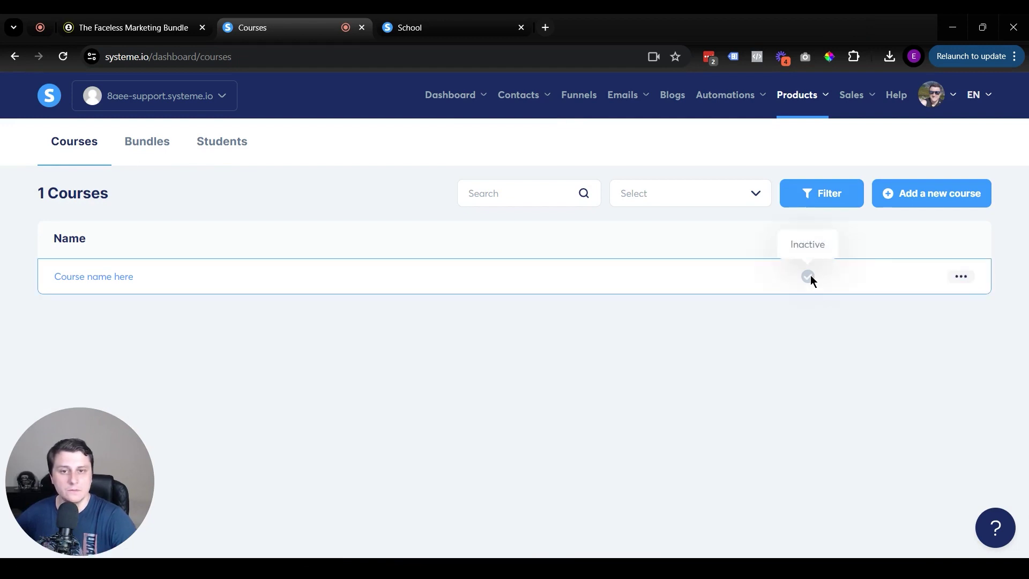
{"action": "left_click", "coordinate": [960, 276]}
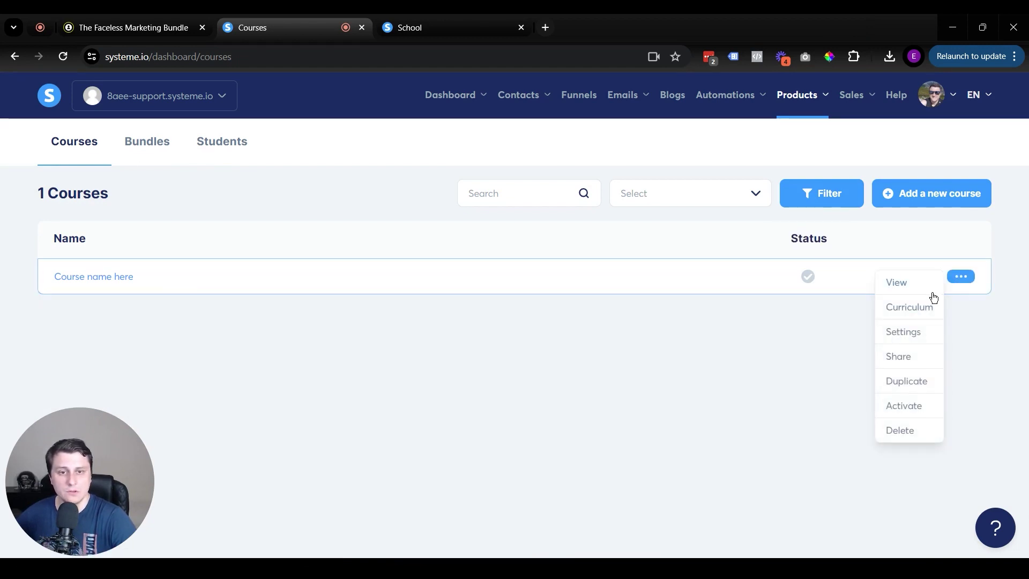
{"action": "left_click", "coordinate": [915, 405]}
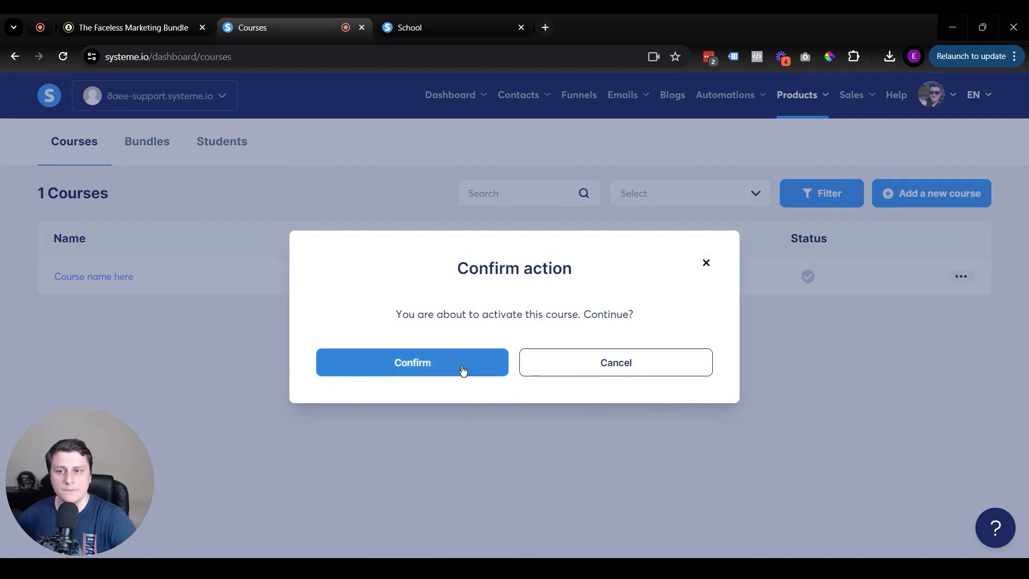
{"action": "left_click", "coordinate": [460, 367]}
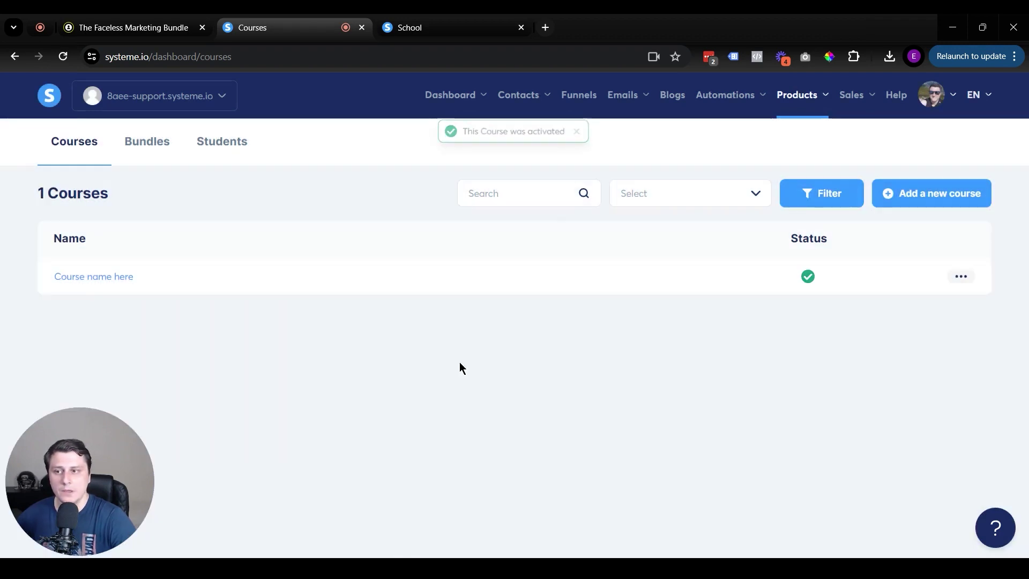
Open the curriculum of "Course name here" and add a module named "Module 1"
{"action": "left_click", "coordinate": [102, 286]}
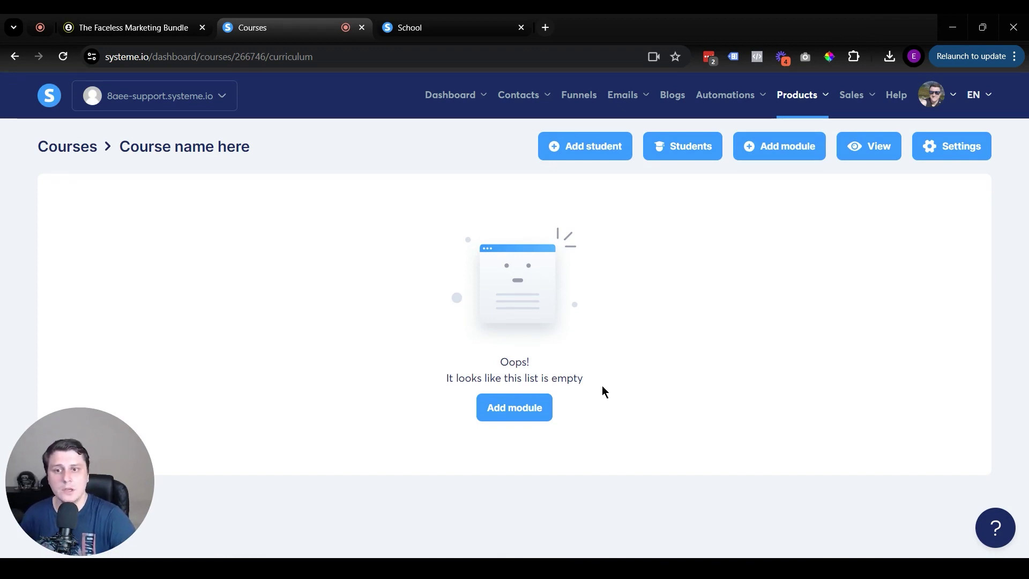
{"action": "left_click", "coordinate": [547, 412]}
{"action": "left_click", "coordinate": [439, 321]}
{"action": "type", "text": "Module 1"}
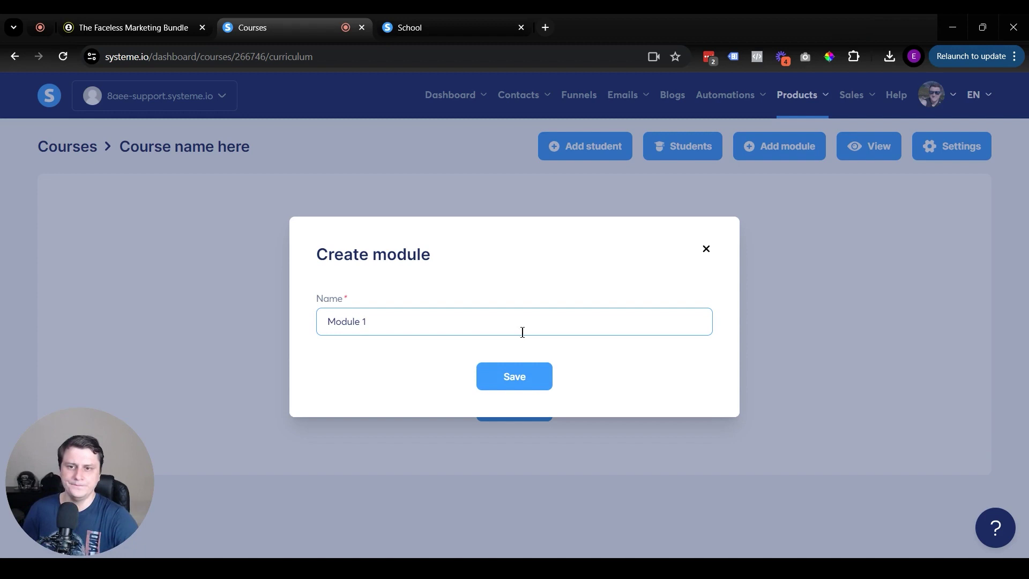
{"action": "left_click", "coordinate": [532, 381]}
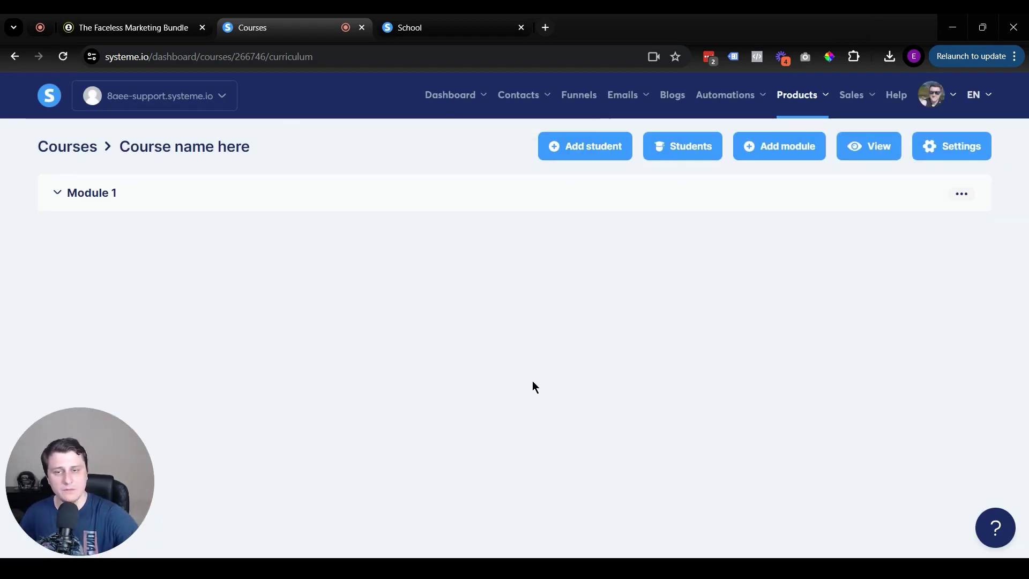
Start a new lecture in Module 1 named "Lesson 1 - Introduction", keeping its delay at 0
{"action": "left_click", "coordinate": [107, 203]}
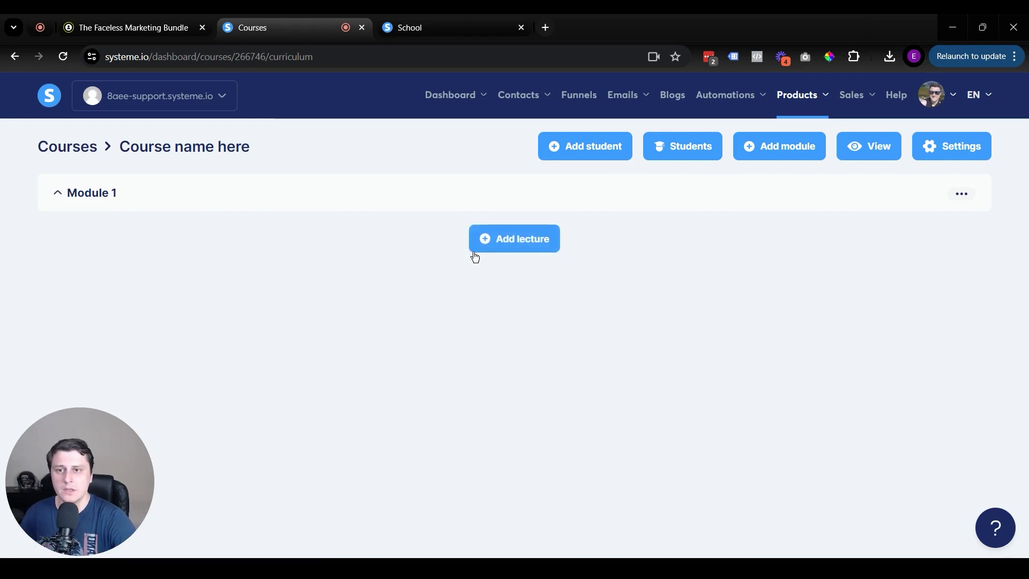
{"action": "left_click", "coordinate": [525, 255]}
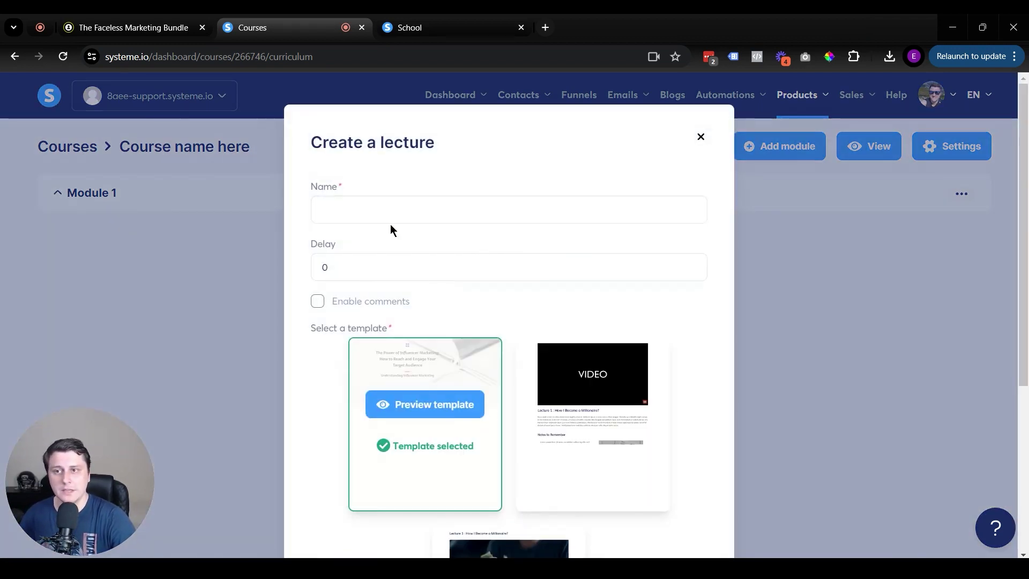
{"action": "left_click", "coordinate": [385, 210]}
{"action": "type", "text": "Lesson 1 - Introduction"}
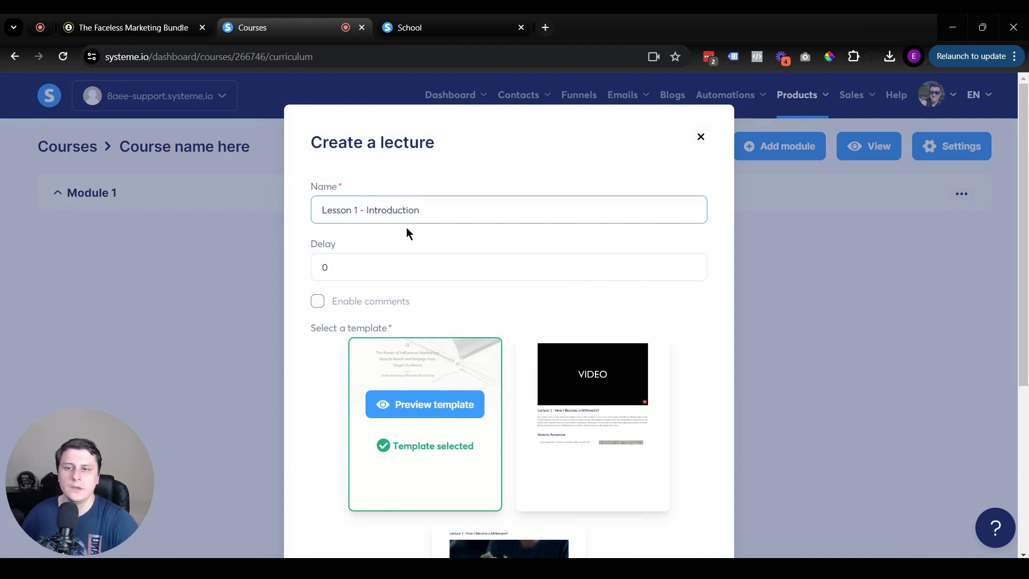
{"action": "left_click", "coordinate": [296, 266]}
{"action": "double_click", "coordinate": [343, 268]}
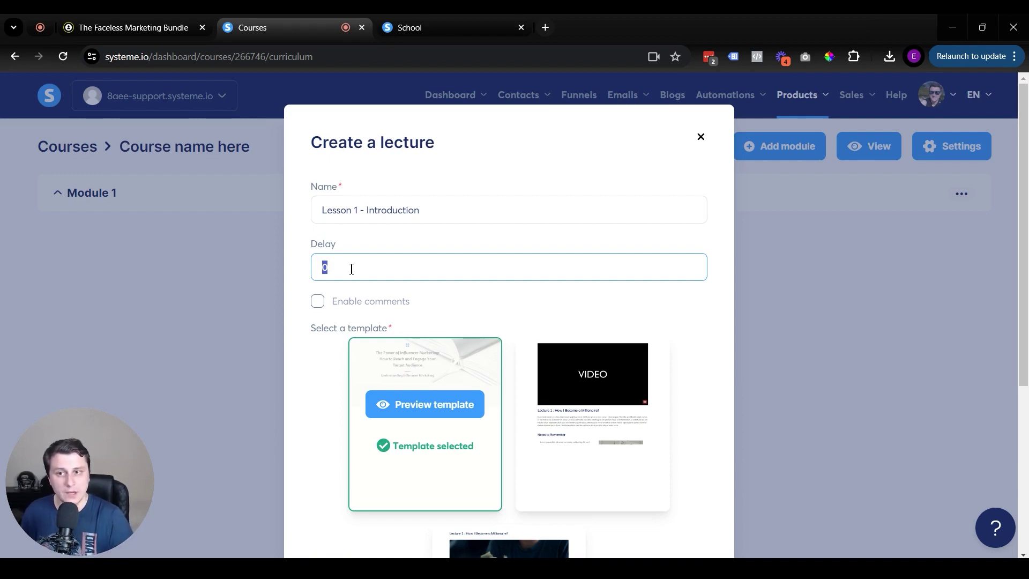
{"action": "left_click", "coordinate": [352, 269]}
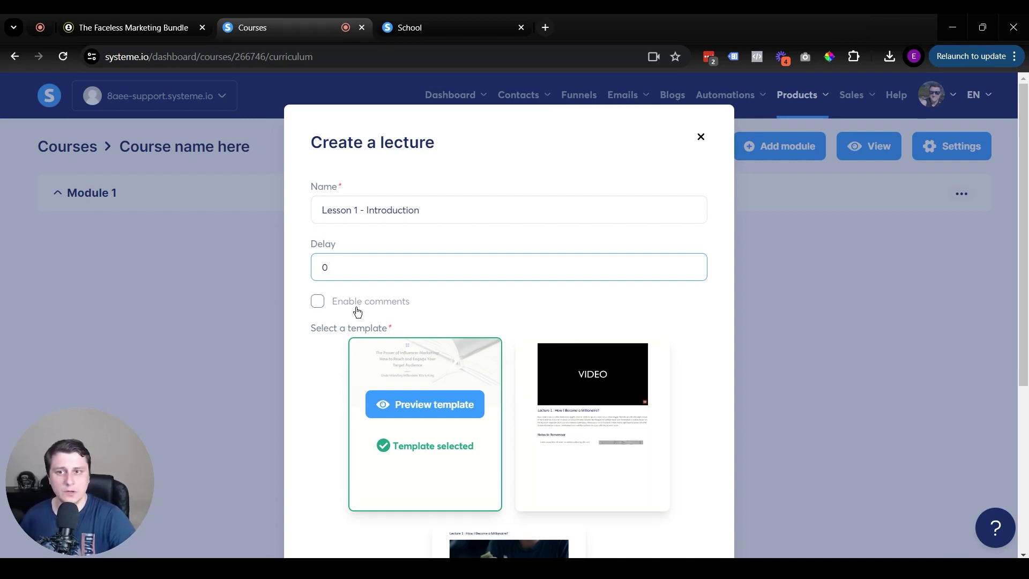
Choose the video lecture template for "Lesson 1 - Introduction" and save the lecture
{"action": "scroll", "coordinate": [357, 311], "scroll_direction": "down", "scroll_amount": 1}
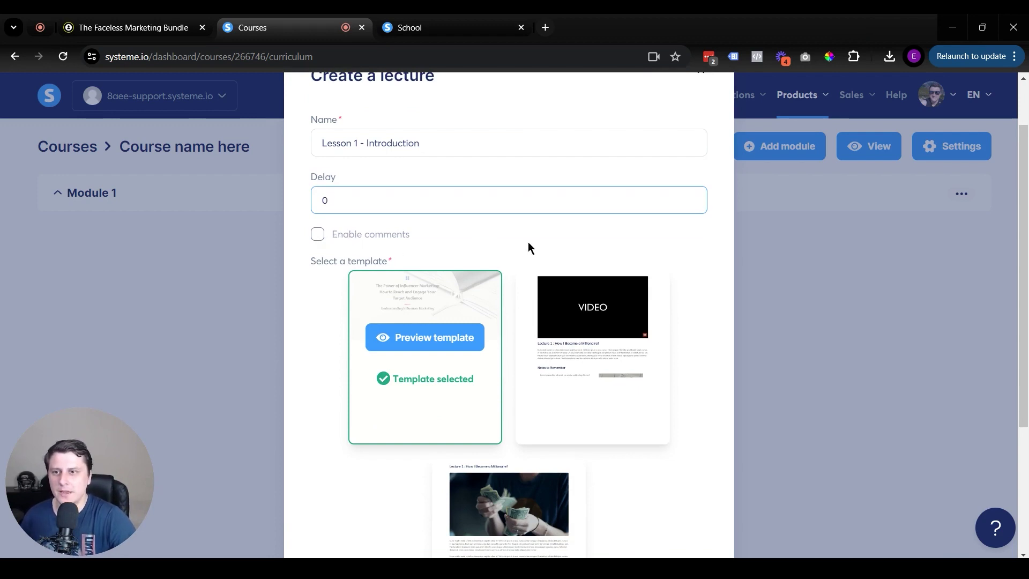
{"action": "scroll", "coordinate": [590, 342], "scroll_direction": "down", "scroll_amount": 3}
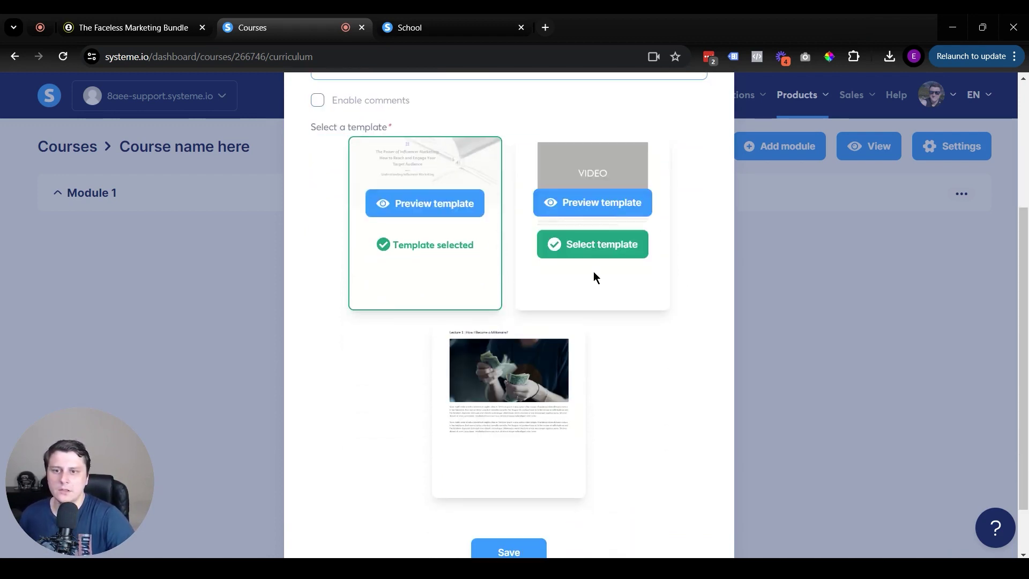
{"action": "scroll", "coordinate": [638, 443], "scroll_direction": "up", "scroll_amount": 4}
{"action": "scroll", "coordinate": [551, 363], "scroll_direction": "down", "scroll_amount": 2}
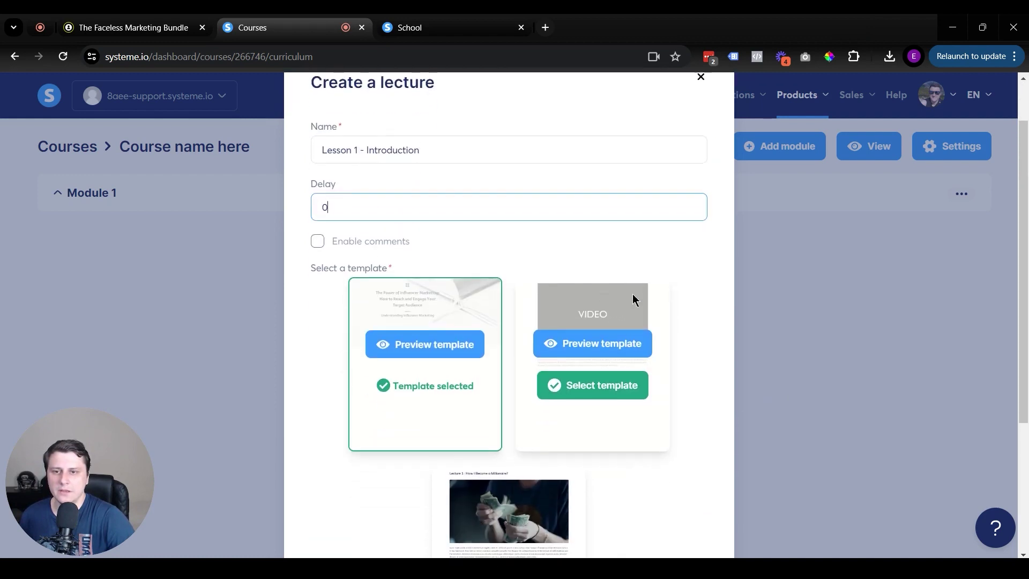
{"action": "left_click", "coordinate": [599, 379]}
{"action": "scroll", "coordinate": [581, 393], "scroll_direction": "down", "scroll_amount": 4}
{"action": "left_click", "coordinate": [523, 485]}
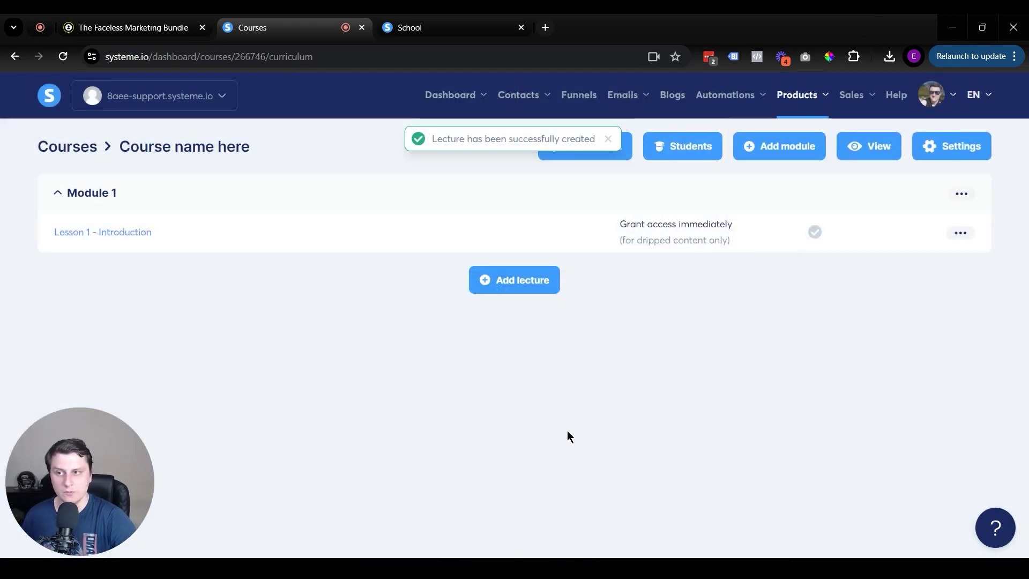
Open "Lesson 1 - Introduction" in the page editor and add a headline text element above the video
{"action": "left_click", "coordinate": [136, 242]}
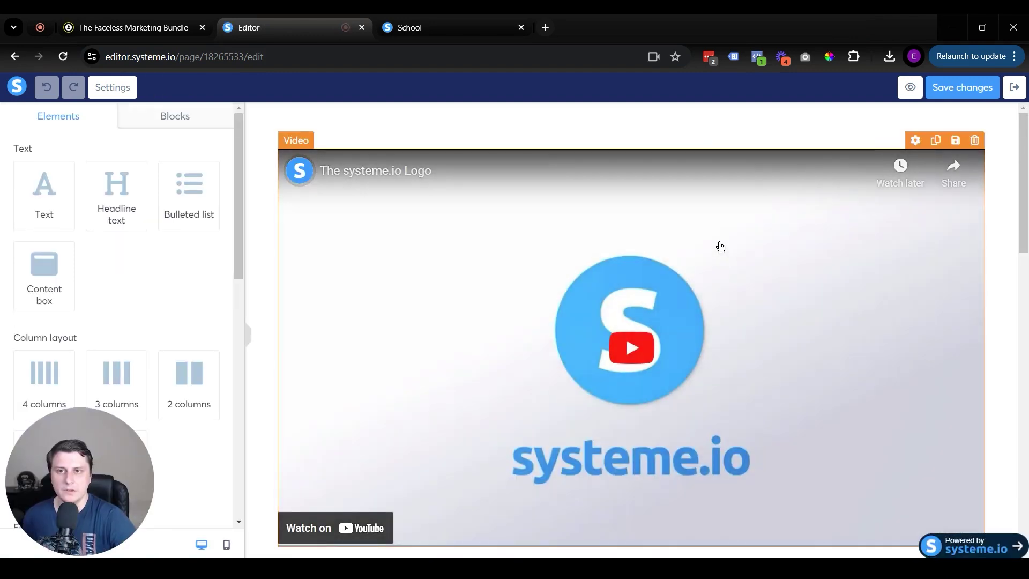
{"action": "scroll", "coordinate": [720, 246], "scroll_direction": "down", "scroll_amount": 3}
{"action": "scroll", "coordinate": [654, 264], "scroll_direction": "up", "scroll_amount": 3}
{"action": "left_click_drag", "start_coordinate": [102, 209], "coordinate": [417, 145]}
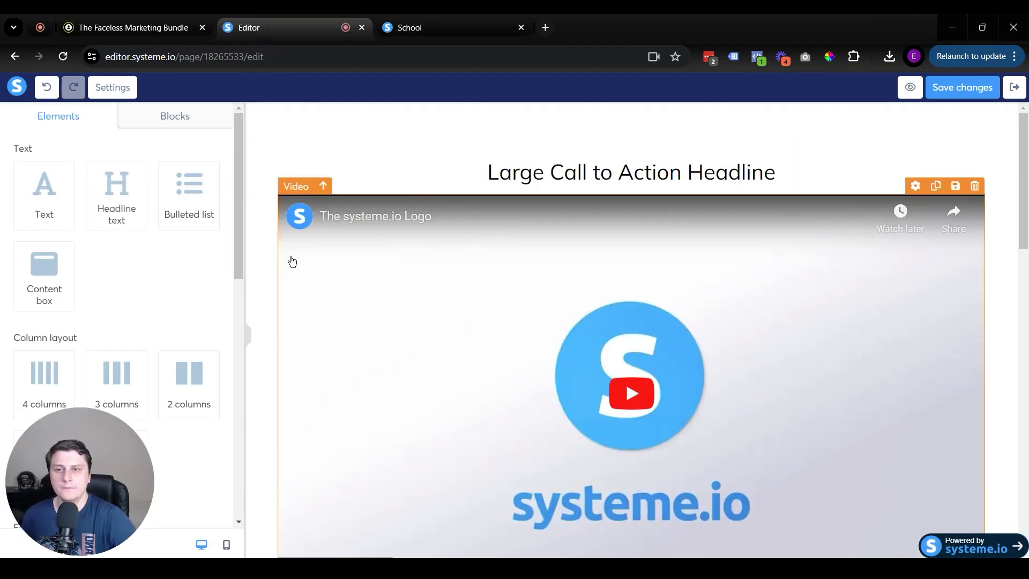
Delete the "Lecture 1: How did I Become a Millionaire?" heading row below the video
{"action": "scroll", "coordinate": [292, 259], "scroll_direction": "down", "scroll_amount": 5}
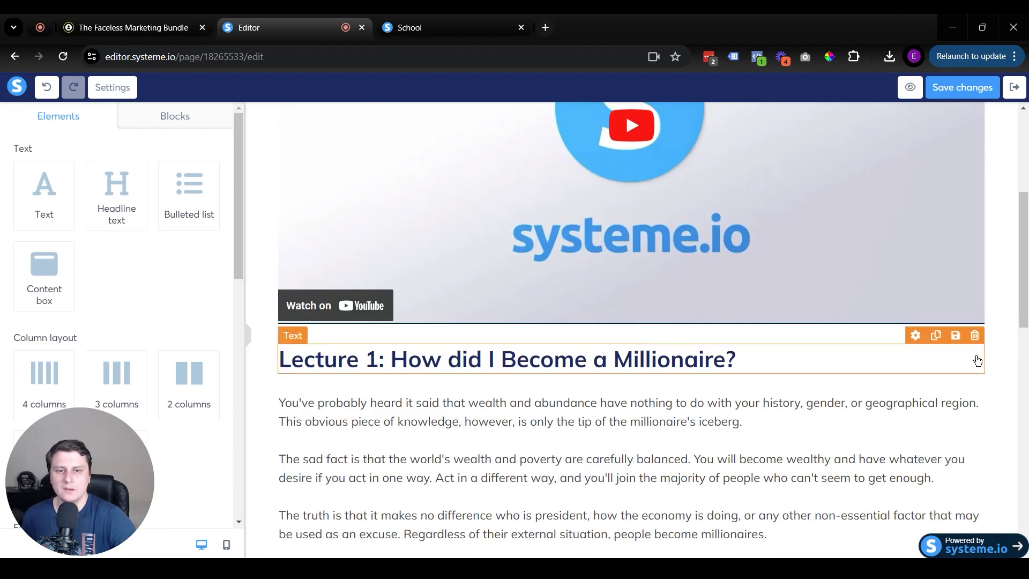
{"action": "left_click", "coordinate": [981, 328]}
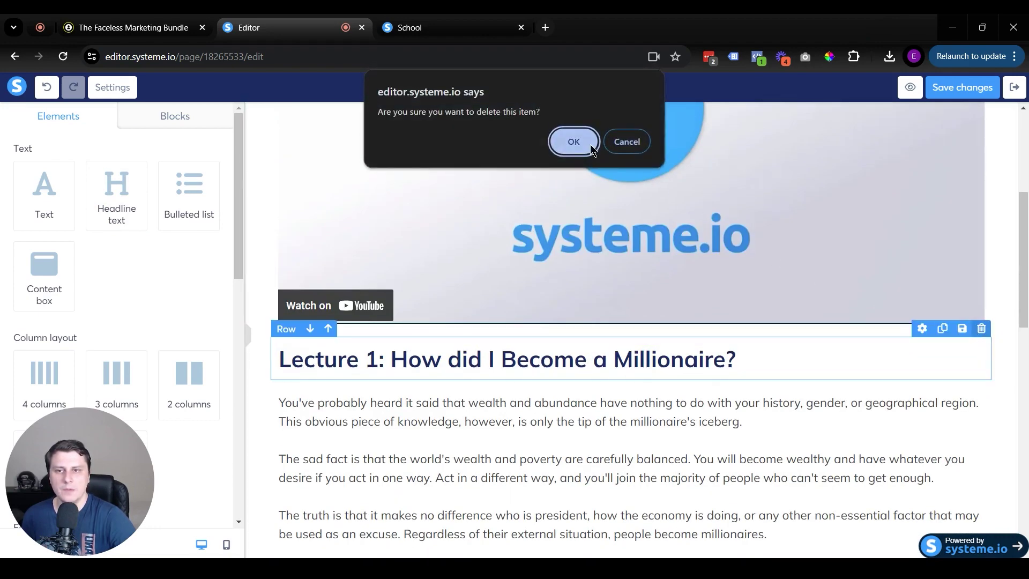
{"action": "left_click", "coordinate": [573, 138]}
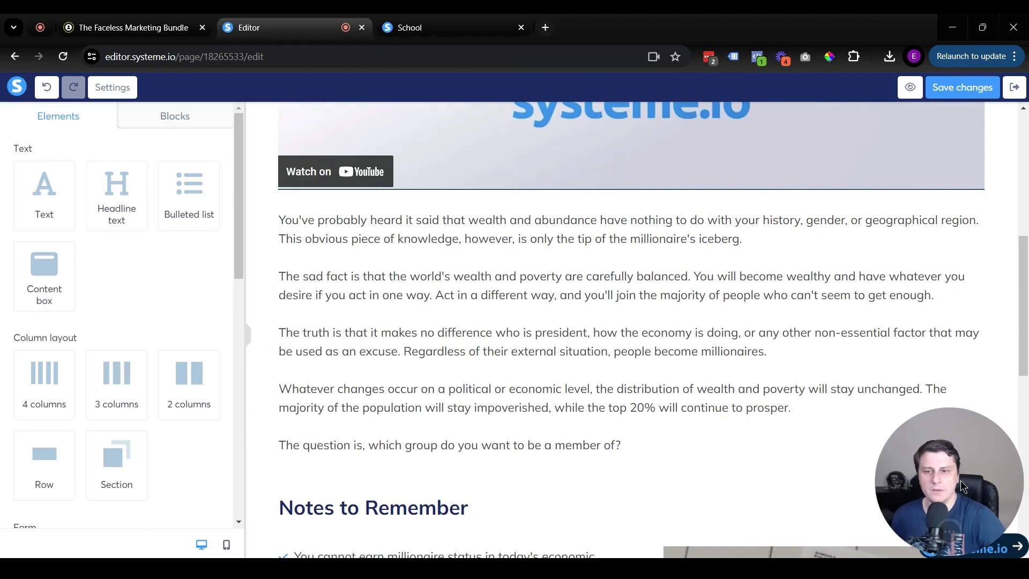
Examine the rest of the lecture page and the link options for the "How to win friends and influence people" reference
{"action": "scroll", "coordinate": [452, 374], "scroll_direction": "down", "scroll_amount": 6}
{"action": "scroll", "coordinate": [632, 337], "scroll_direction": "down", "scroll_amount": 4}
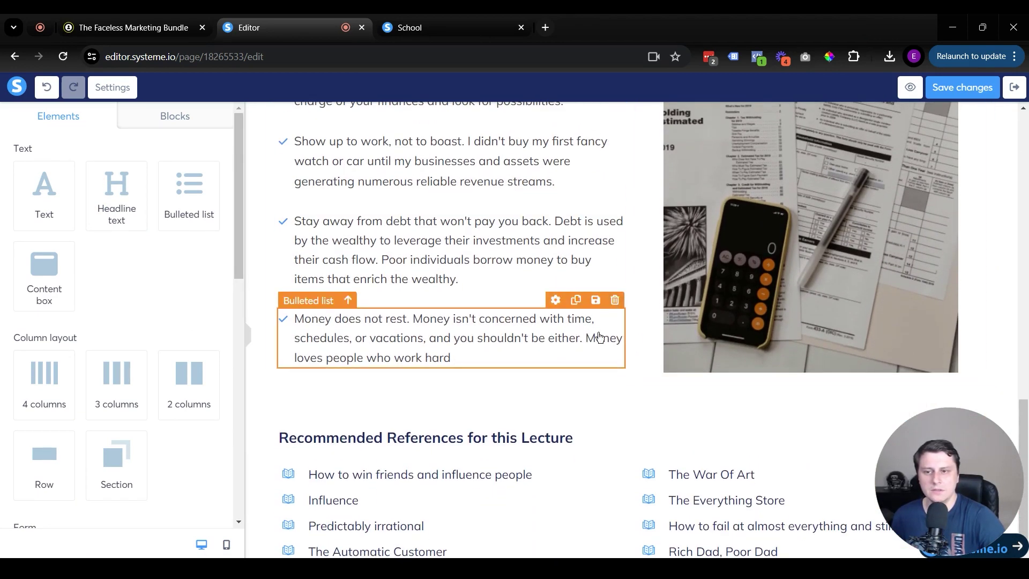
{"action": "scroll", "coordinate": [600, 337], "scroll_direction": "down", "scroll_amount": 1}
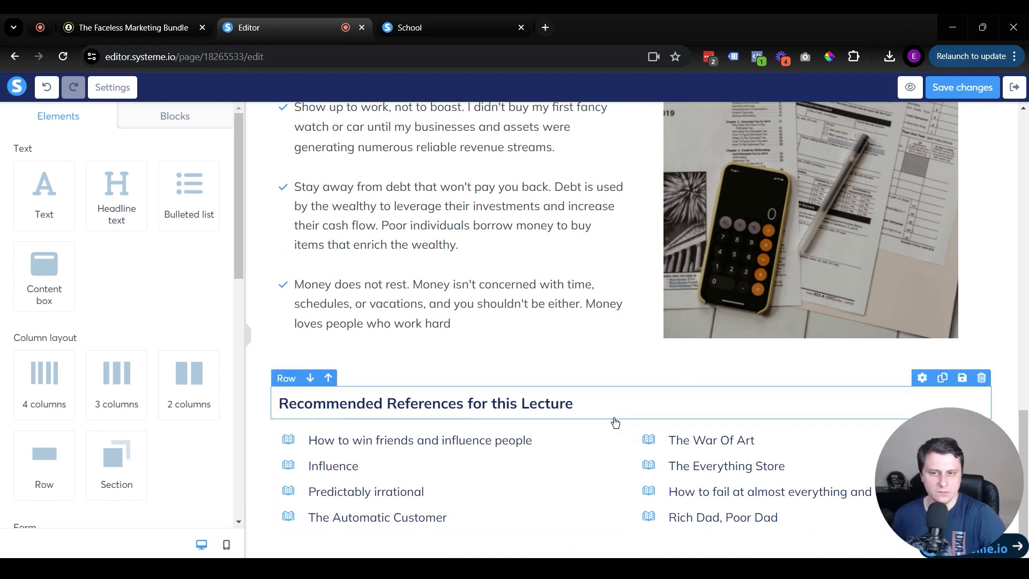
{"action": "left_click", "coordinate": [546, 445]}
{"action": "left_click_drag", "start_coordinate": [547, 444], "coordinate": [288, 445]}
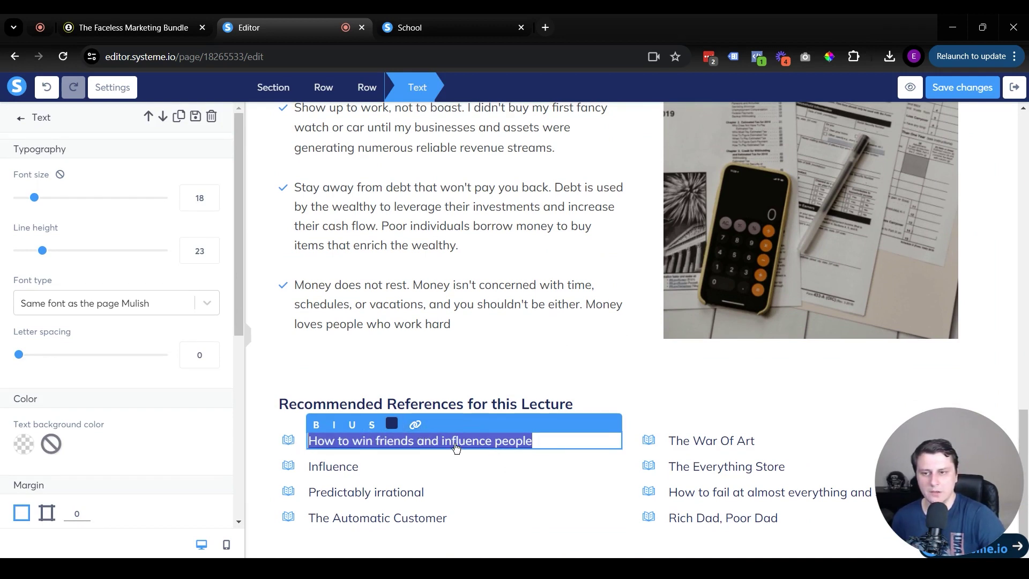
{"action": "left_click", "coordinate": [415, 425]}
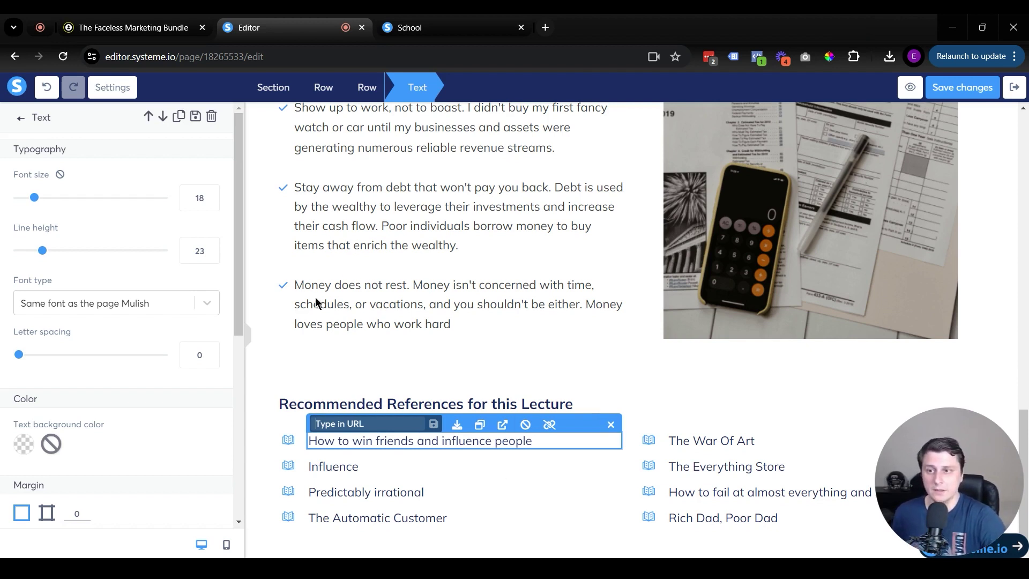
{"action": "left_click", "coordinate": [276, 332]}
Add a button and a two-column row near "Recommended References for this Lecture", placing the heading in the first column and the button in the second
{"action": "scroll", "coordinate": [177, 328], "scroll_direction": "down", "scroll_amount": 5}
{"action": "left_click_drag", "start_coordinate": [44, 303], "coordinate": [338, 415]}
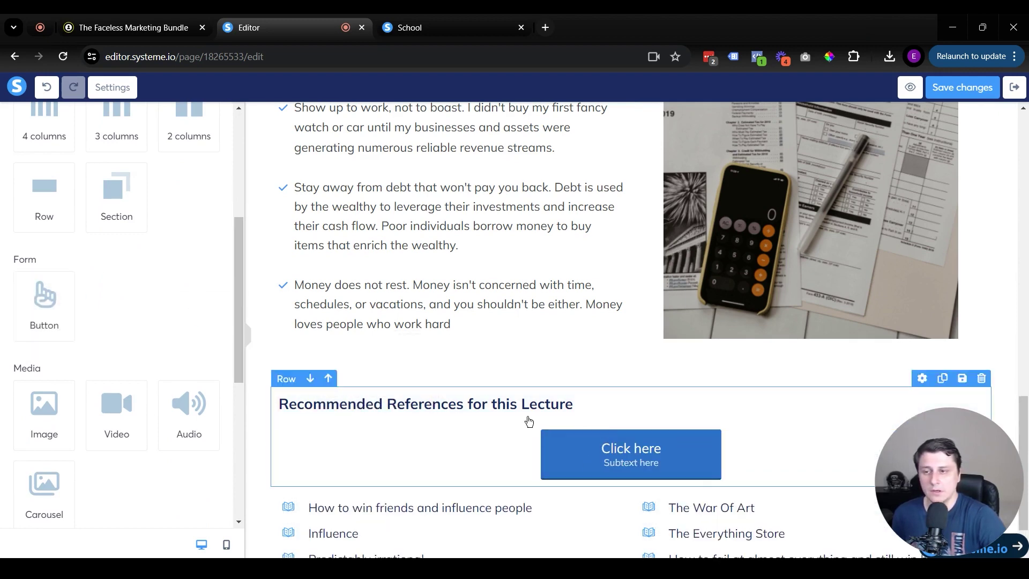
{"action": "scroll", "coordinate": [138, 356], "scroll_direction": "up", "scroll_amount": 4}
{"action": "left_click_drag", "start_coordinate": [188, 317], "coordinate": [523, 406]}
{"action": "scroll", "coordinate": [600, 393], "scroll_direction": "down", "scroll_amount": 2}
{"action": "left_click_drag", "start_coordinate": [600, 392], "coordinate": [750, 331]}
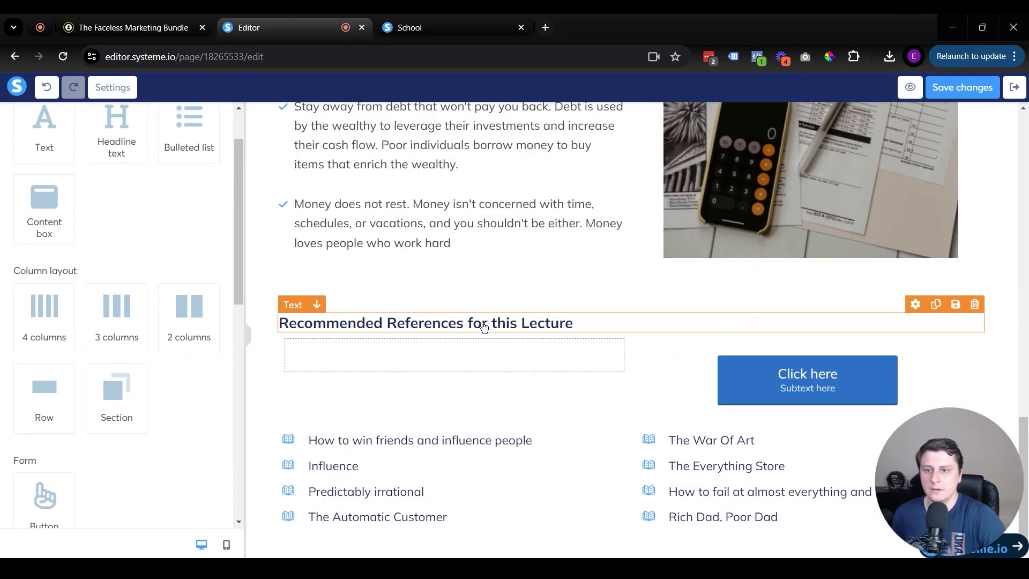
{"action": "left_click_drag", "start_coordinate": [483, 326], "coordinate": [504, 373]}
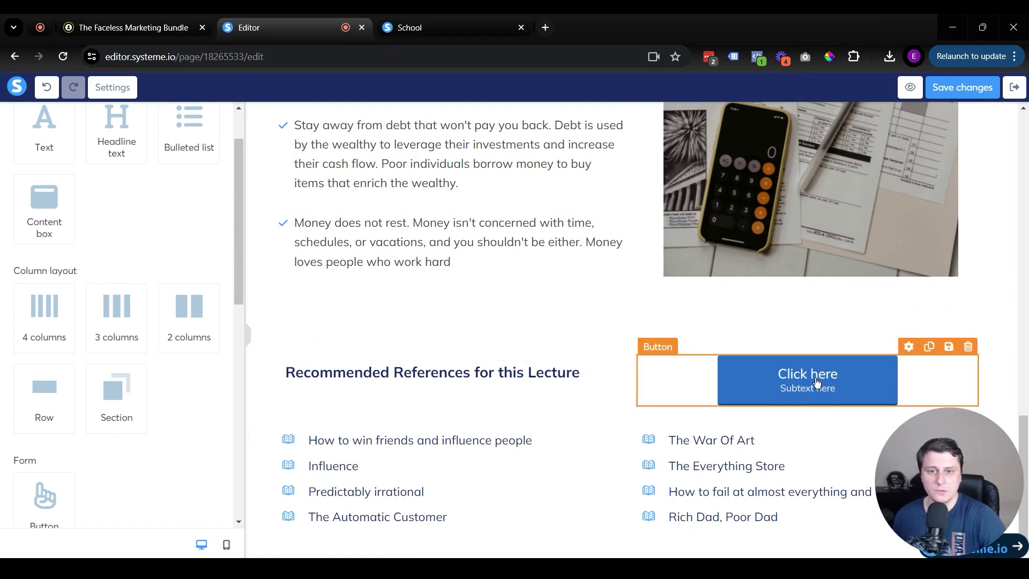
Delete the "Notes to Remember" heading row and the row below it with the checklist and image
{"action": "scroll", "coordinate": [606, 356], "scroll_direction": "up", "scroll_amount": 3}
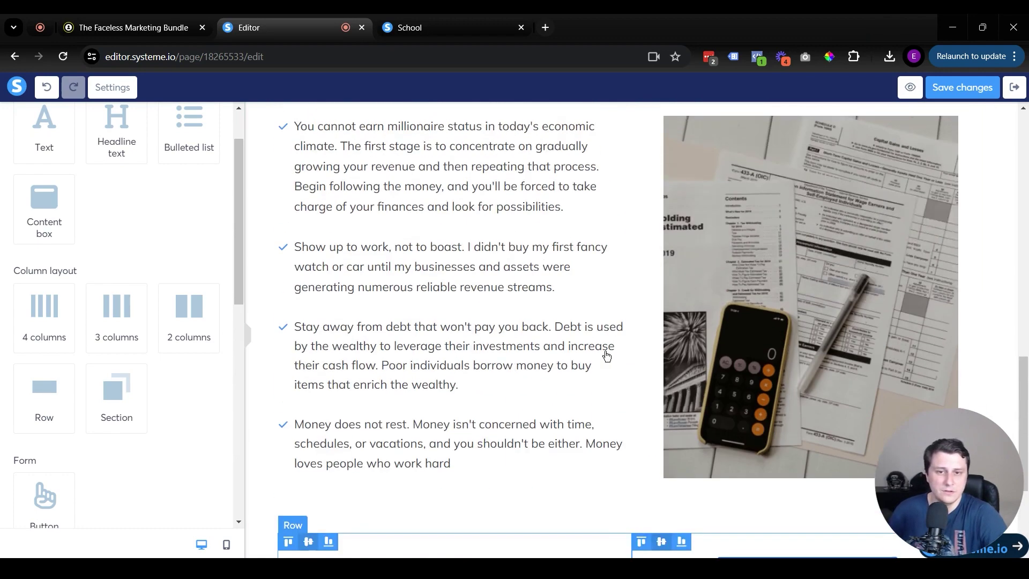
{"action": "scroll", "coordinate": [606, 356], "scroll_direction": "up", "scroll_amount": 10}
{"action": "scroll", "coordinate": [654, 384], "scroll_direction": "down", "scroll_amount": 10}
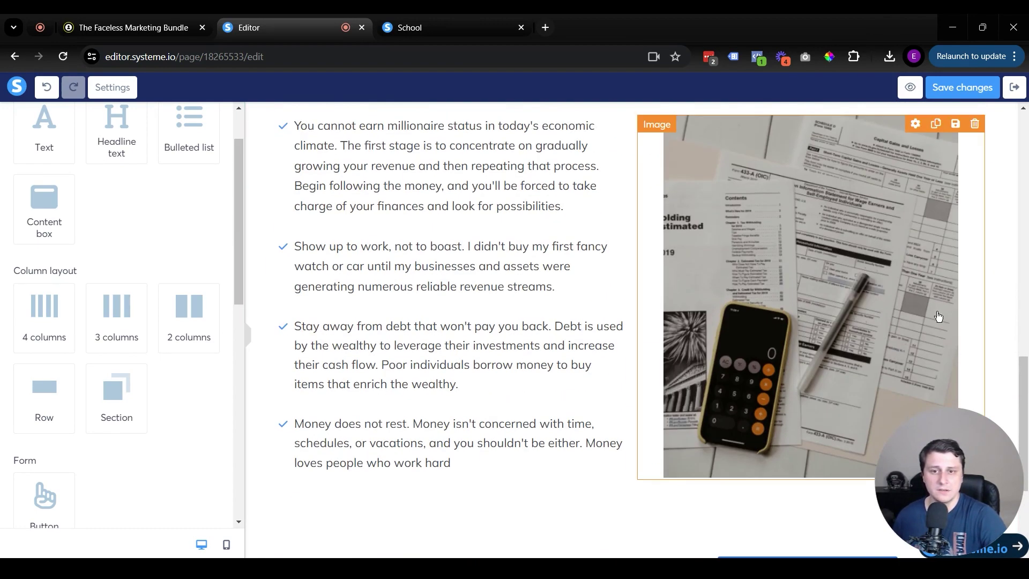
{"action": "scroll", "coordinate": [581, 363], "scroll_direction": "down", "scroll_amount": 3}
{"action": "scroll", "coordinate": [678, 287], "scroll_direction": "up", "scroll_amount": 5}
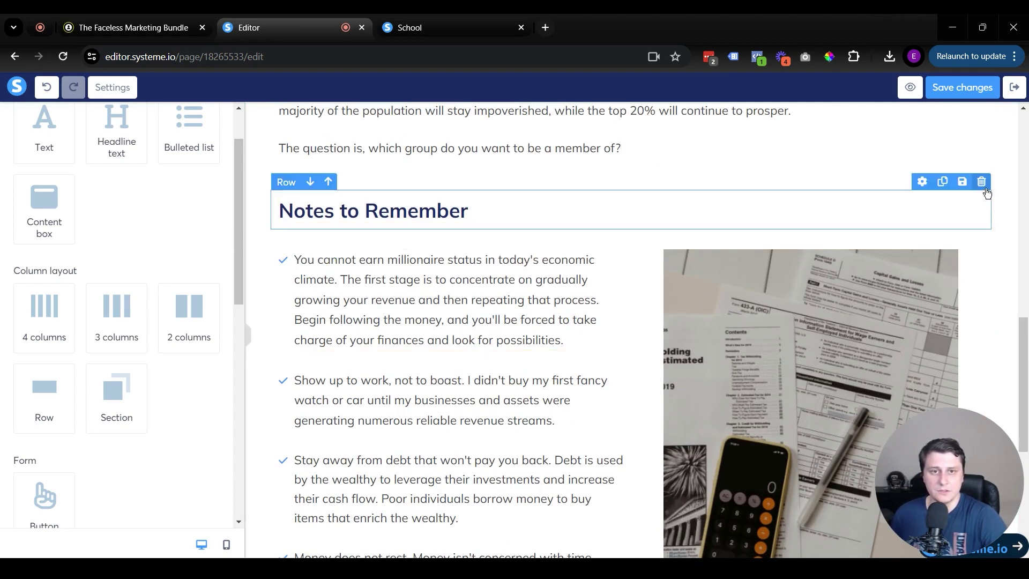
{"action": "left_click", "coordinate": [981, 182]}
{"action": "left_click", "coordinate": [569, 140]}
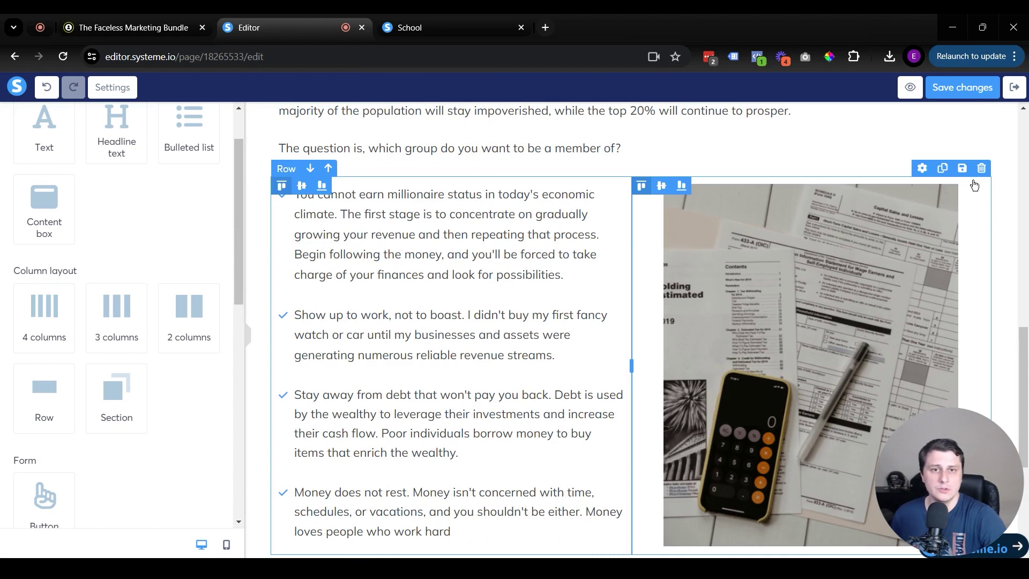
{"action": "left_click", "coordinate": [981, 170]}
{"action": "left_click", "coordinate": [571, 147]}
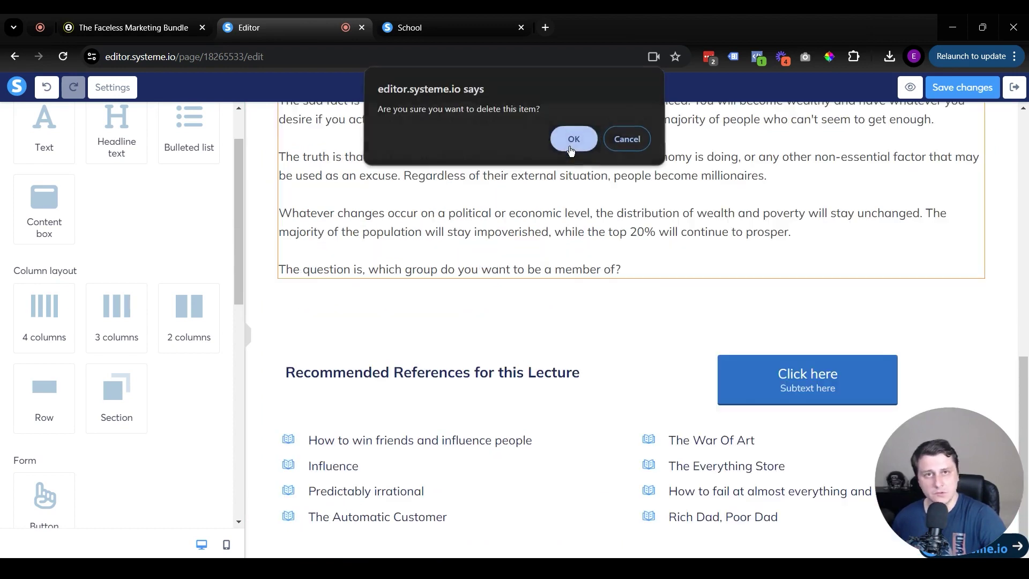
Try the Custom embed type on the lecture's video element and set its video type to Upload file
{"action": "scroll", "coordinate": [609, 287], "scroll_direction": "up", "scroll_amount": 10}
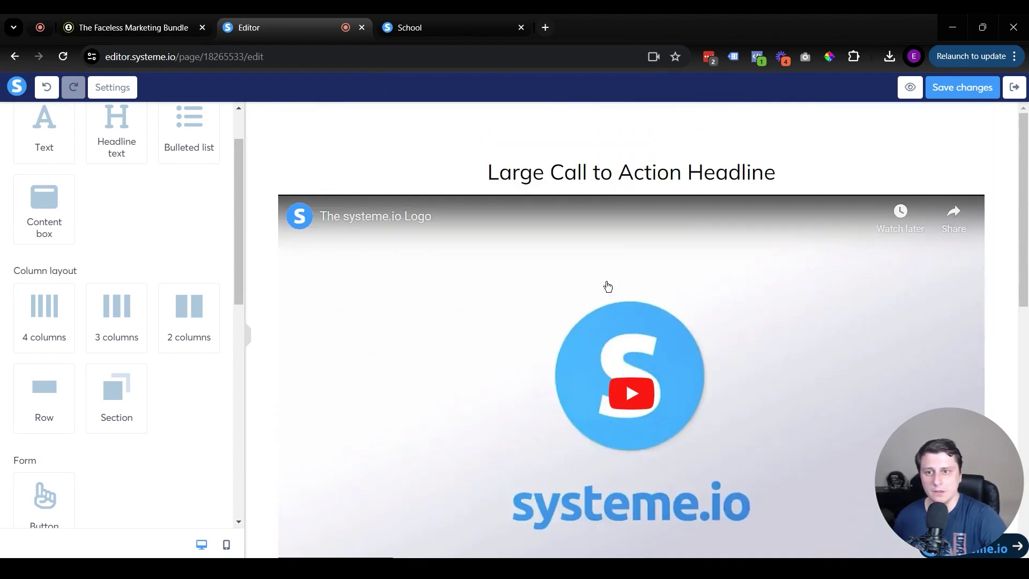
{"action": "scroll", "coordinate": [608, 287], "scroll_direction": "down", "scroll_amount": 7}
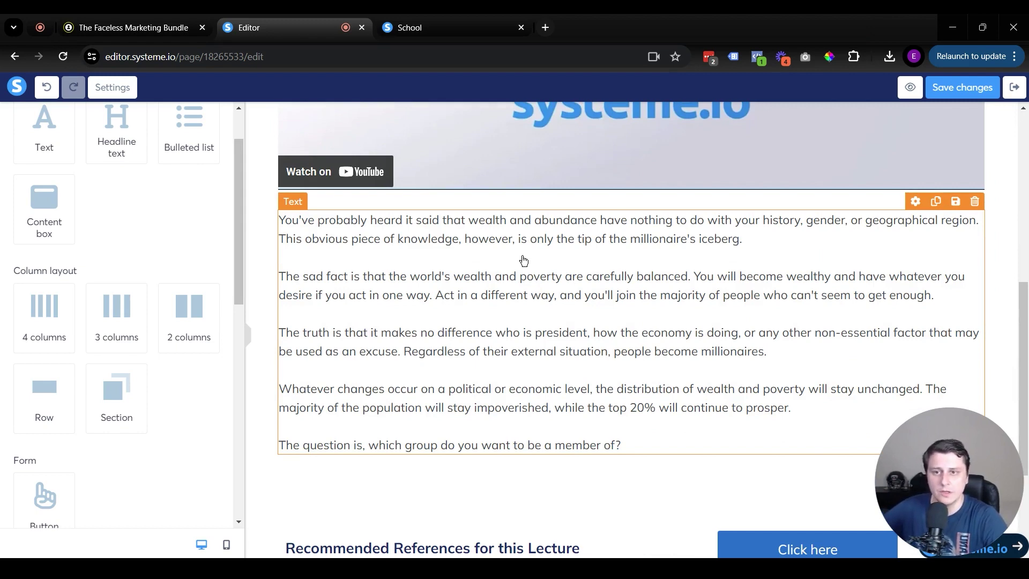
{"action": "scroll", "coordinate": [645, 272], "scroll_direction": "up", "scroll_amount": 5}
{"action": "left_click", "coordinate": [683, 273]}
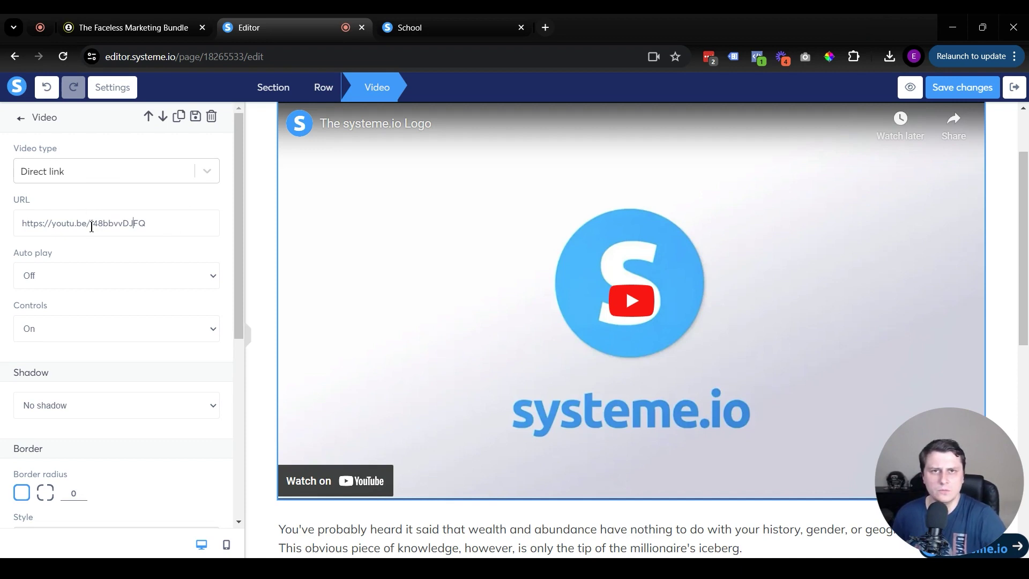
{"action": "left_click", "coordinate": [88, 180]}
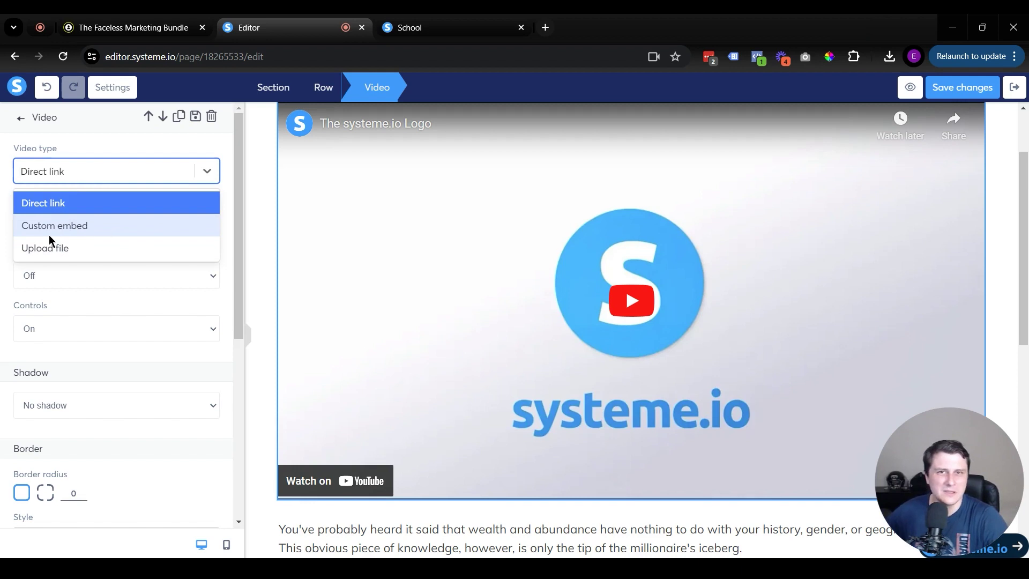
{"action": "left_click", "coordinate": [108, 230]}
{"action": "left_click", "coordinate": [107, 172]}
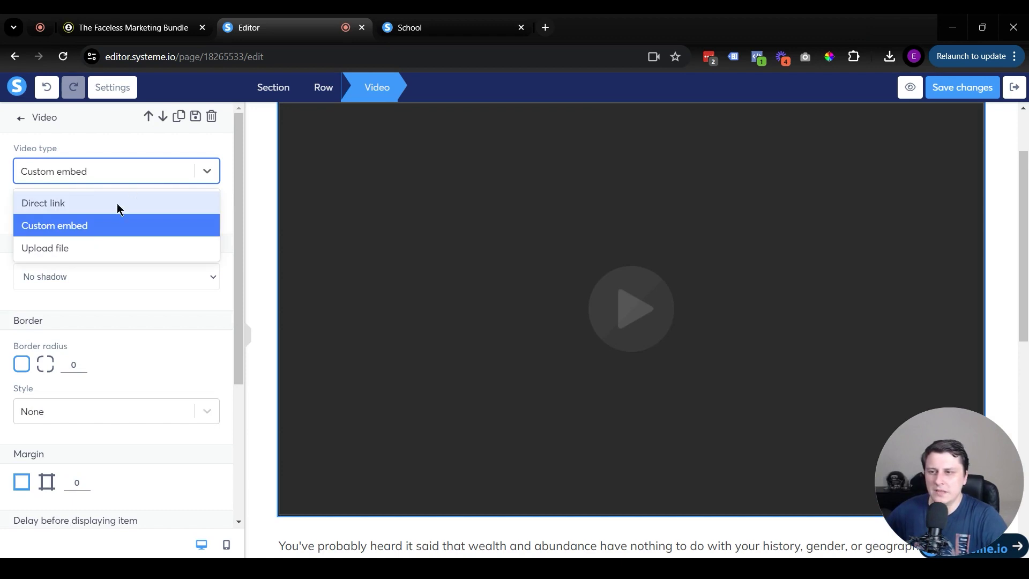
{"action": "left_click", "coordinate": [81, 247]}
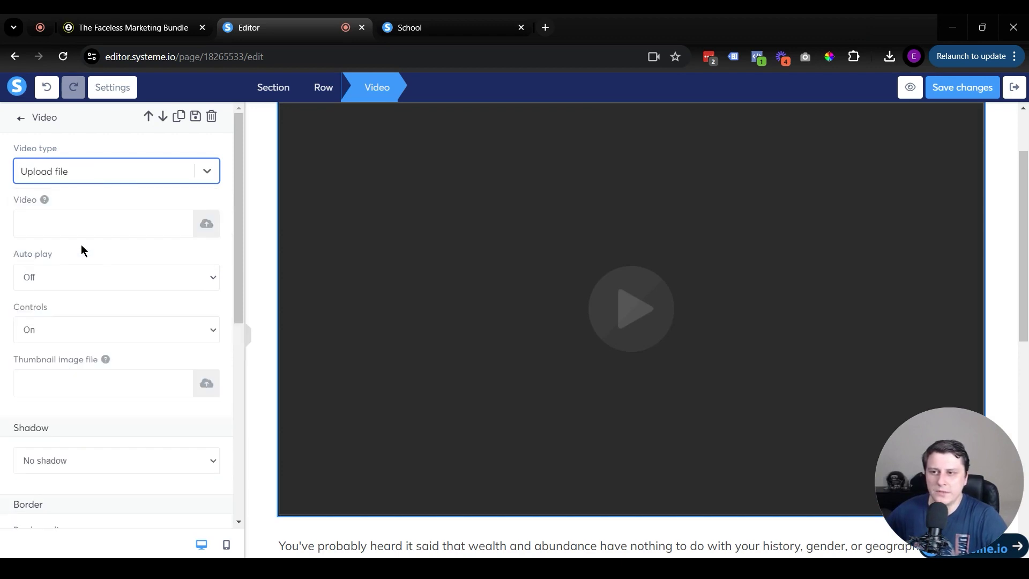
Examine the video upload options and the library of existing videos, leaving without inserting a file
{"action": "left_click", "coordinate": [207, 227]}
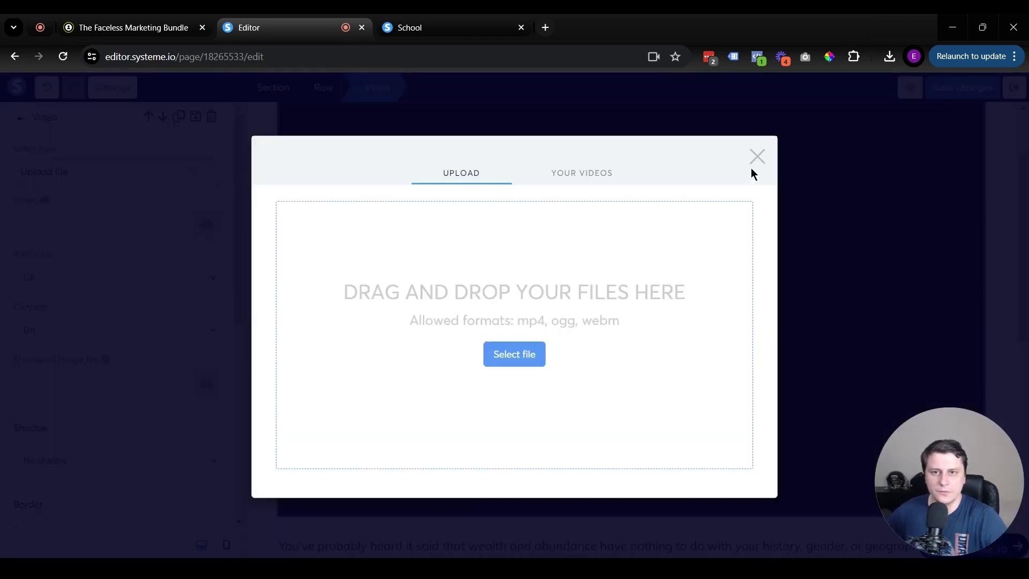
{"action": "left_click", "coordinate": [576, 176]}
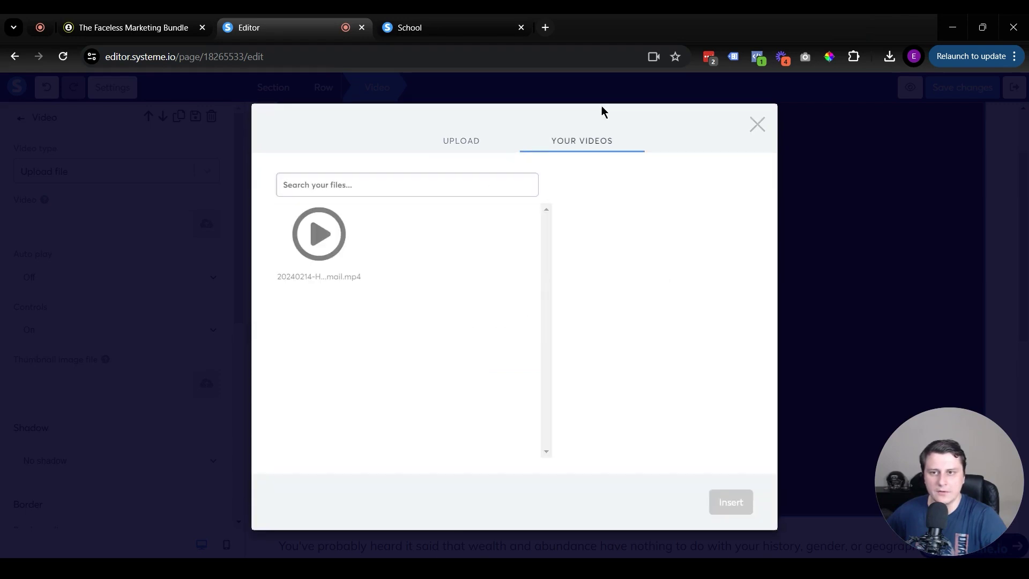
{"action": "left_click", "coordinate": [757, 125]}
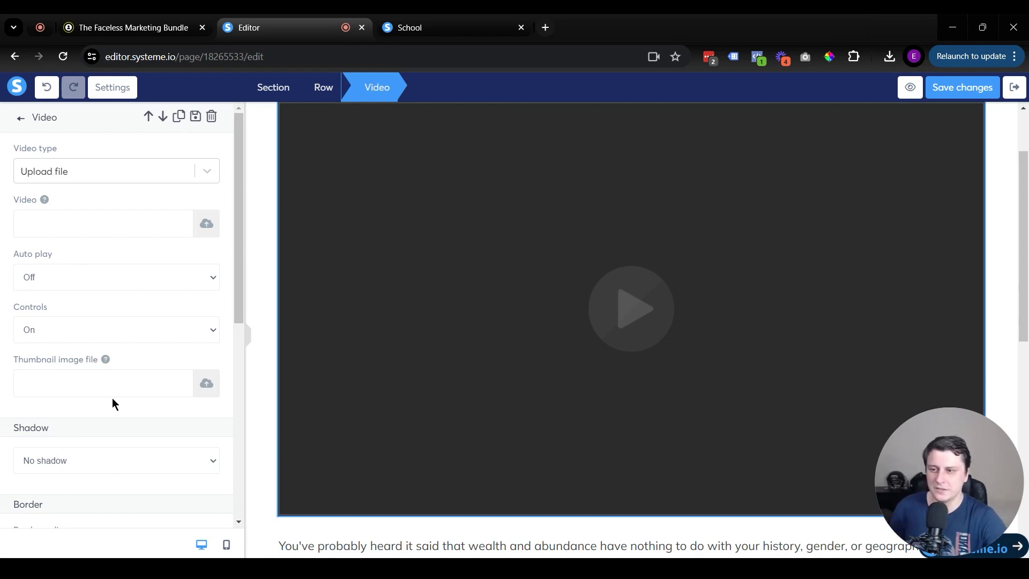
Look through the remaining video settings, save the lecture page and exit to the course curriculum
{"action": "scroll", "coordinate": [139, 428], "scroll_direction": "down", "scroll_amount": 7}
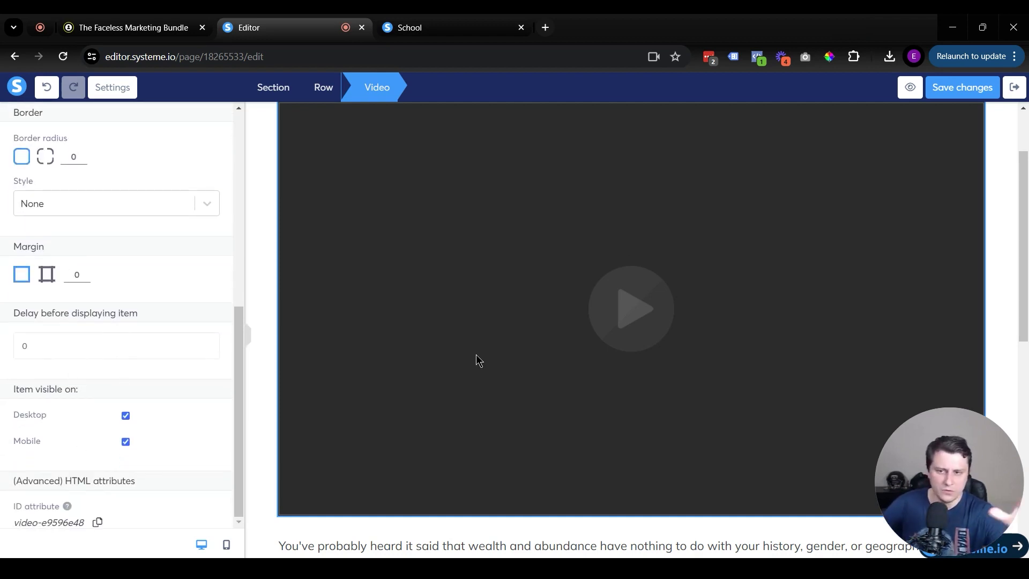
{"action": "left_click", "coordinate": [247, 421]}
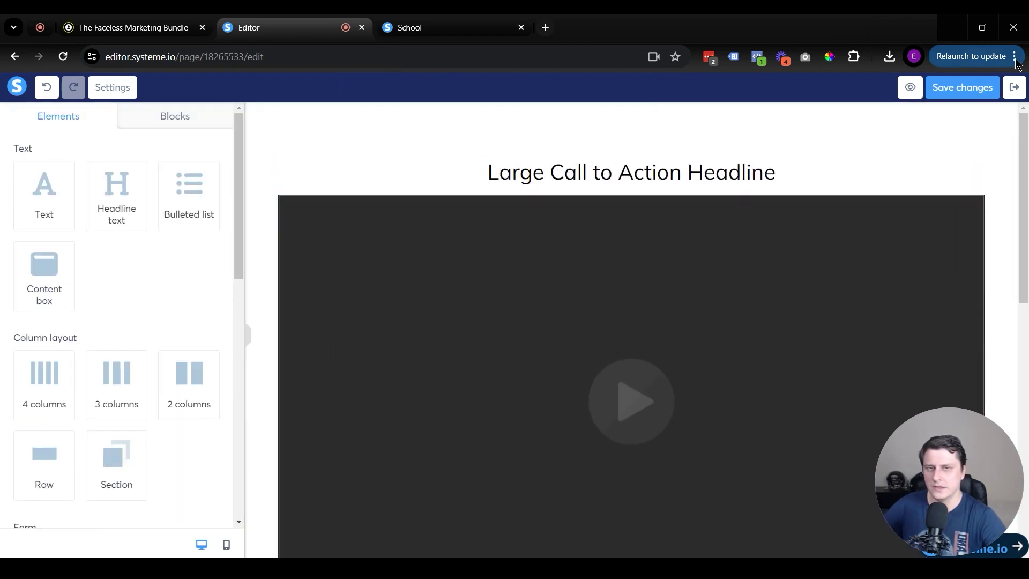
{"action": "left_click", "coordinate": [959, 97]}
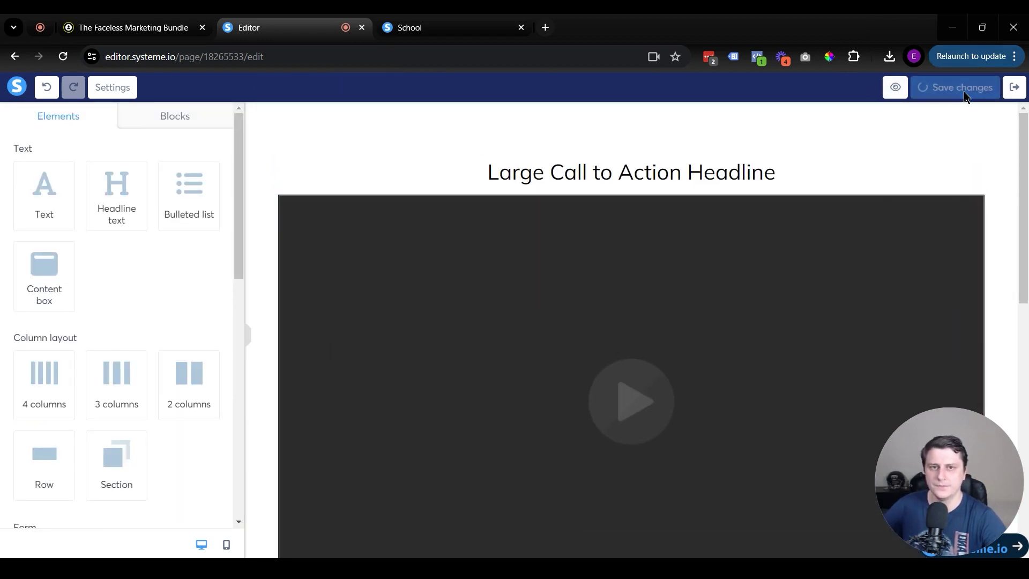
{"action": "left_click", "coordinate": [1014, 87]}
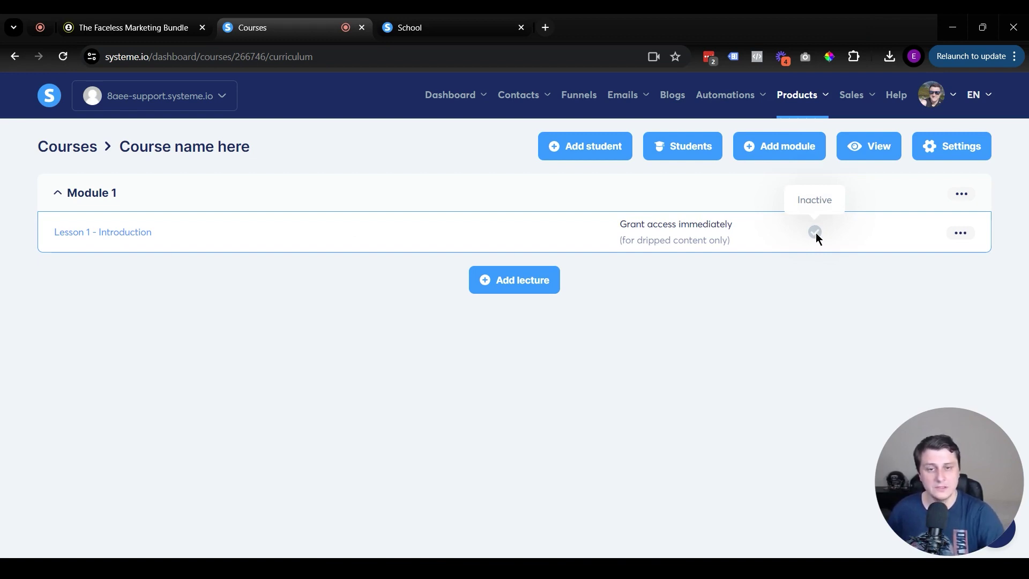
Activate the "Lesson 1 - Introduction" lecture in Module 1
{"action": "left_click", "coordinate": [965, 235]}
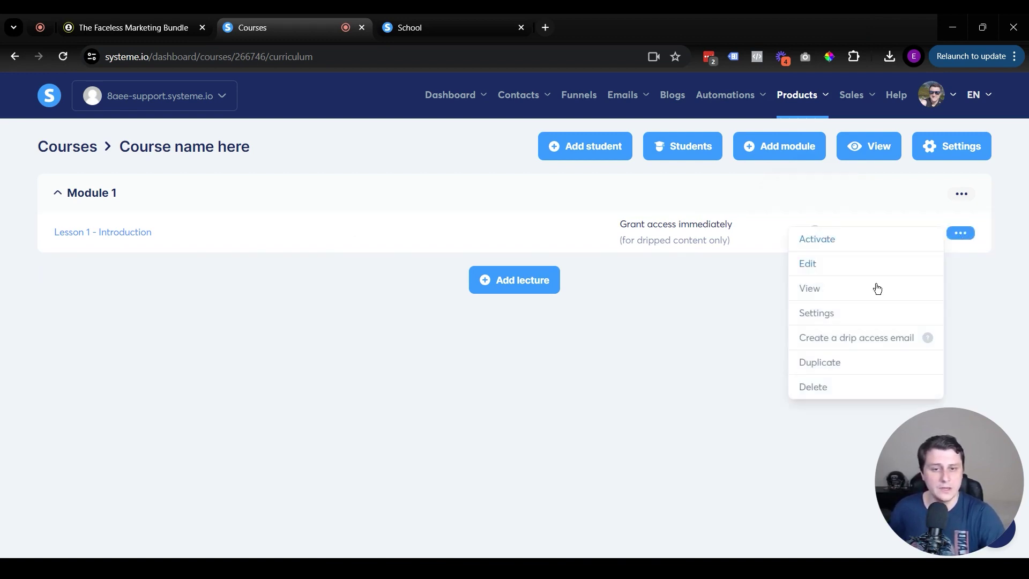
{"action": "left_click", "coordinate": [825, 243]}
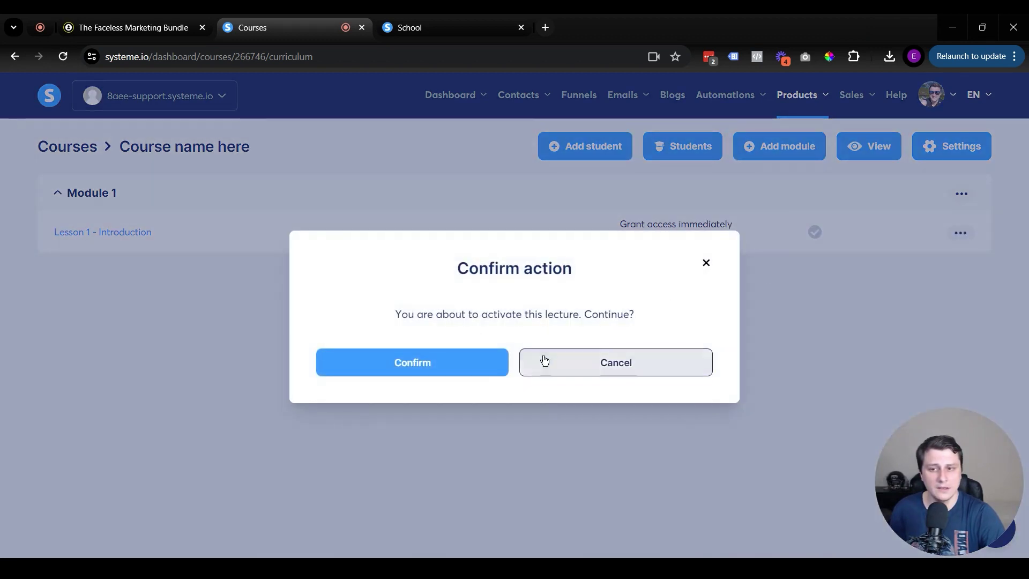
{"action": "left_click", "coordinate": [488, 367]}
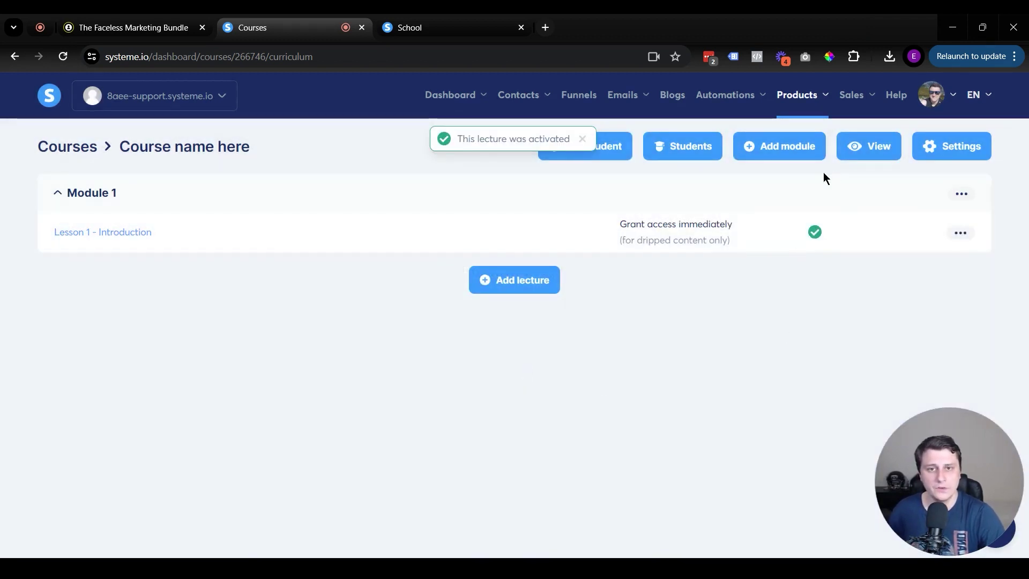
View the course as a student, examine the Lesson 1 - Introduction page, and return to the curriculum
{"action": "left_click", "coordinate": [867, 148]}
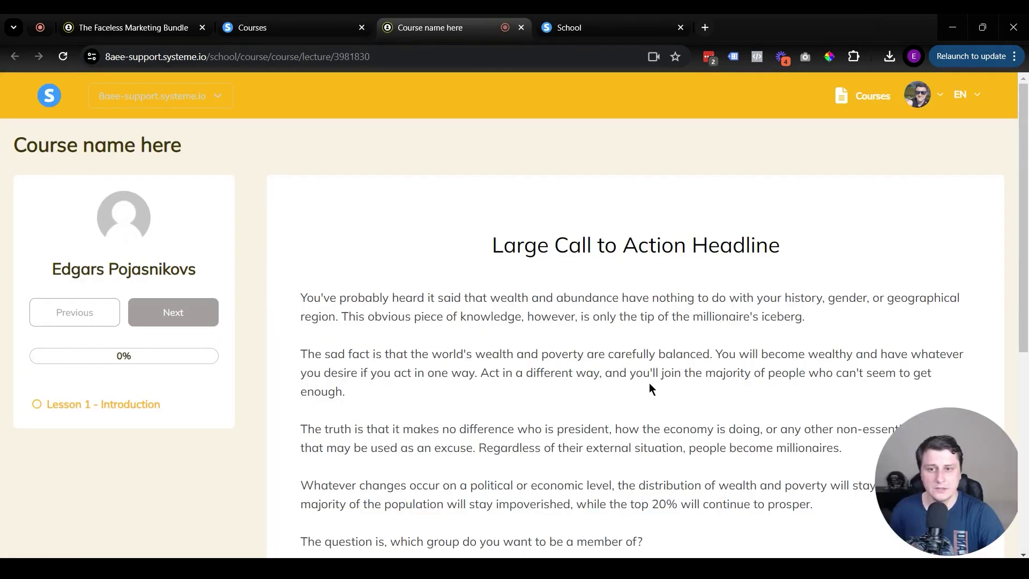
{"action": "scroll", "coordinate": [590, 315], "scroll_direction": "down", "scroll_amount": 5}
{"action": "scroll", "coordinate": [628, 314], "scroll_direction": "up", "scroll_amount": 5}
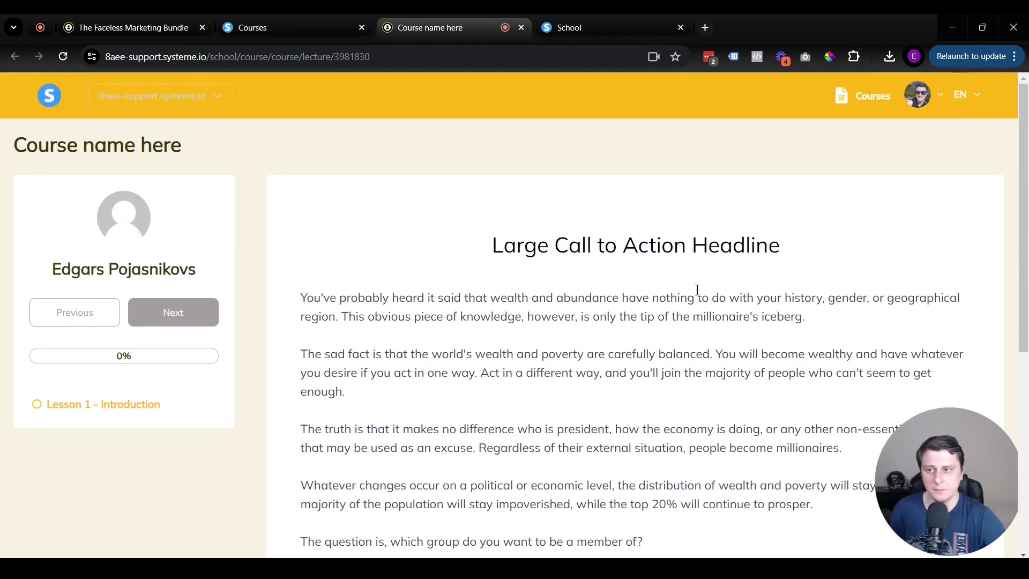
{"action": "left_click", "coordinate": [101, 404]}
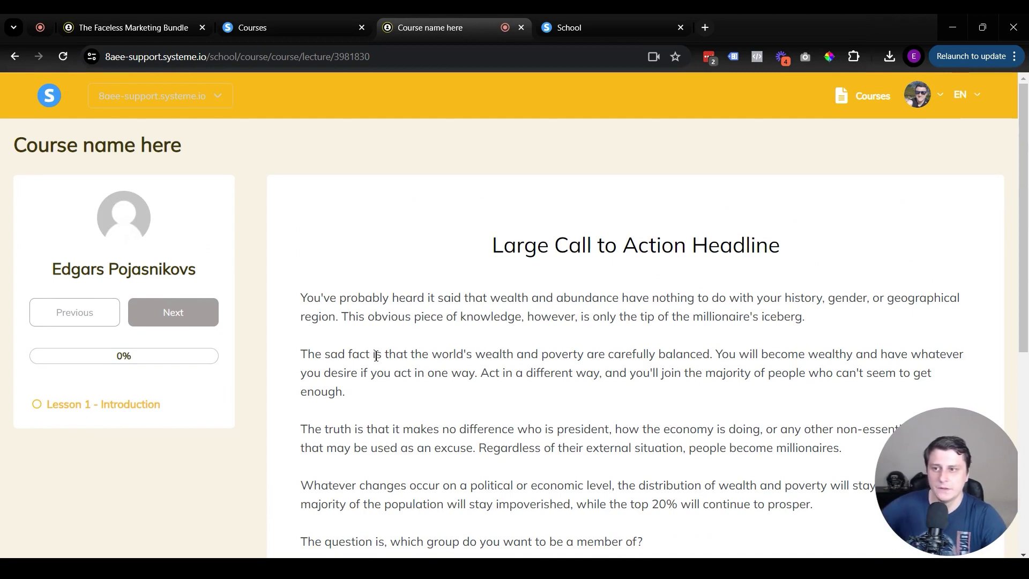
{"action": "scroll", "coordinate": [900, 282], "scroll_direction": "down", "scroll_amount": 1}
{"action": "scroll", "coordinate": [900, 282], "scroll_direction": "down", "scroll_amount": 6}
{"action": "scroll", "coordinate": [866, 282], "scroll_direction": "up", "scroll_amount": 7}
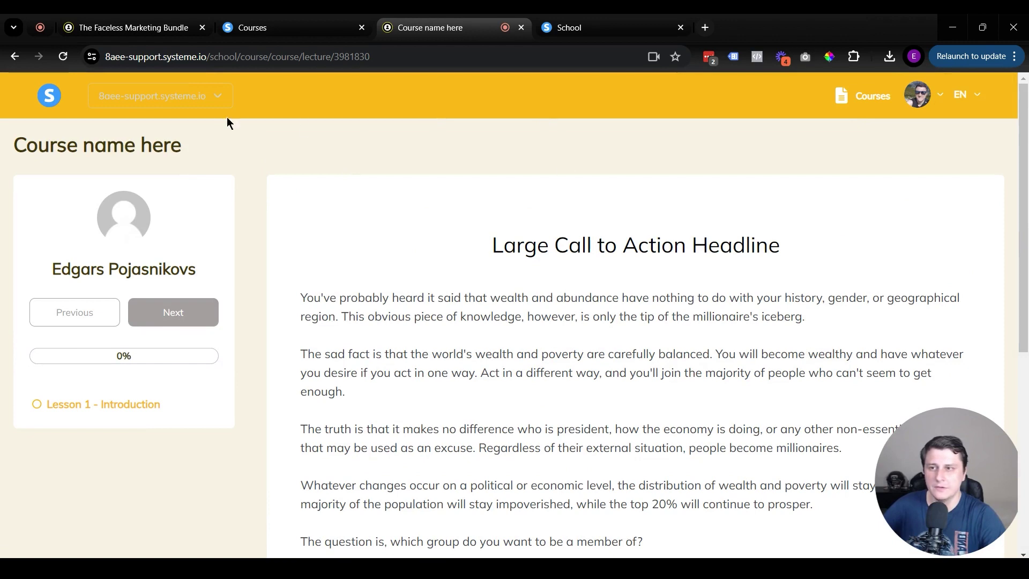
{"action": "left_click", "coordinate": [289, 27]}
{"action": "left_click", "coordinate": [521, 28]}
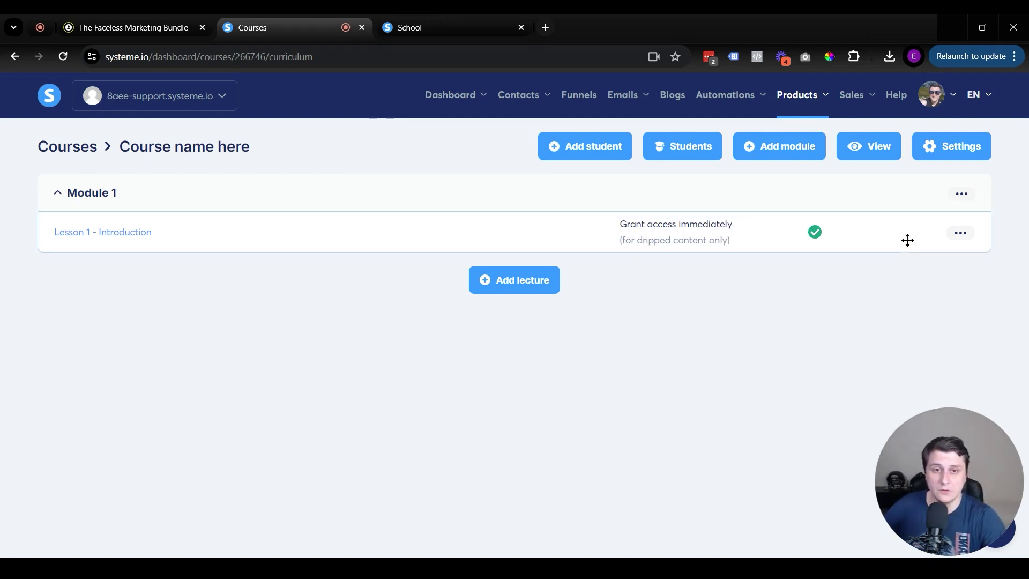
Duplicate the "Lesson 1 - Introduction" lecture within Module 1
{"action": "left_click", "coordinate": [959, 233]}
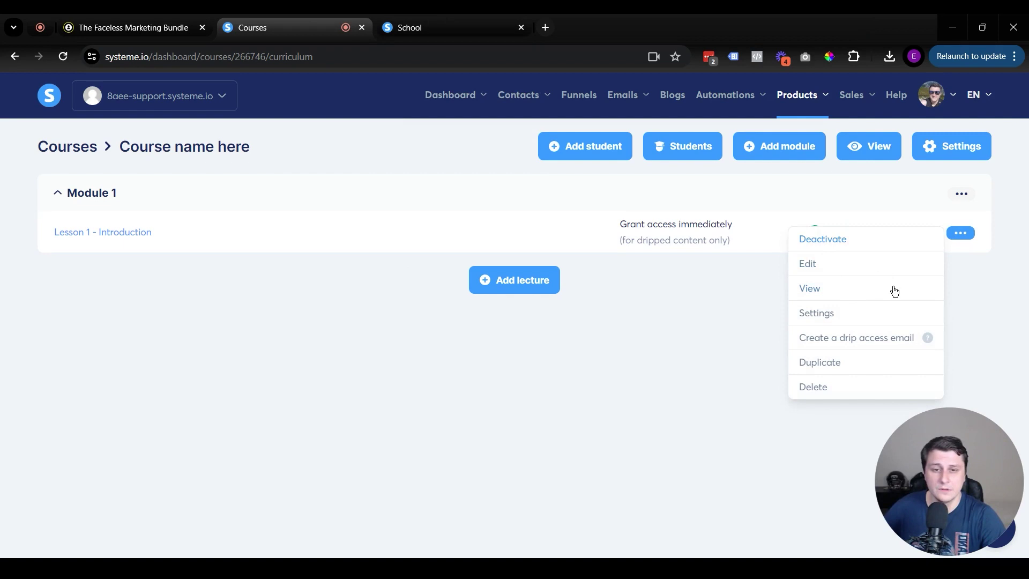
{"action": "left_click", "coordinate": [833, 363]}
{"action": "left_click", "coordinate": [445, 365]}
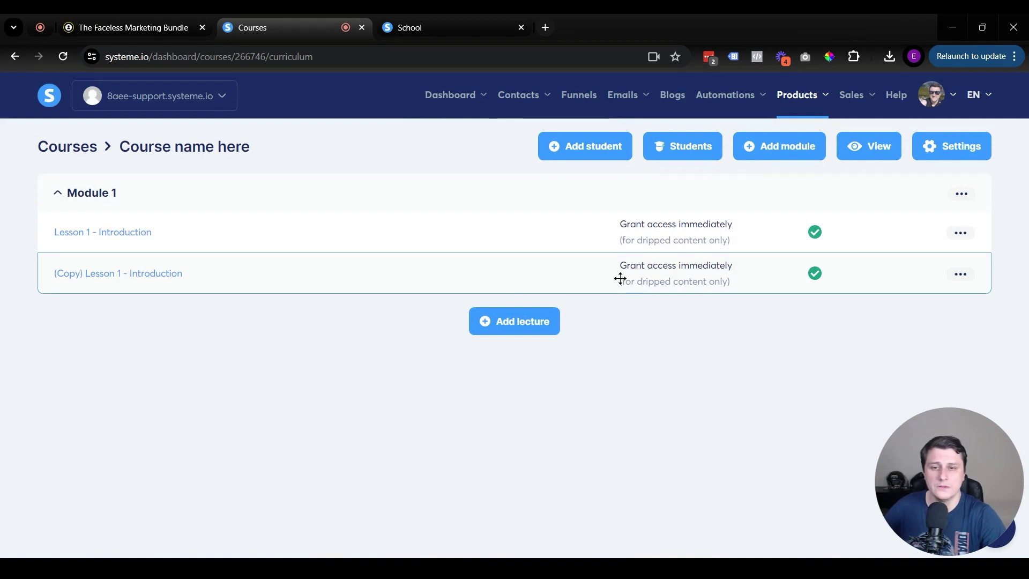
Set the copied lecture's delay to 2 days in its settings and look at its available actions
{"action": "left_click", "coordinate": [965, 276]}
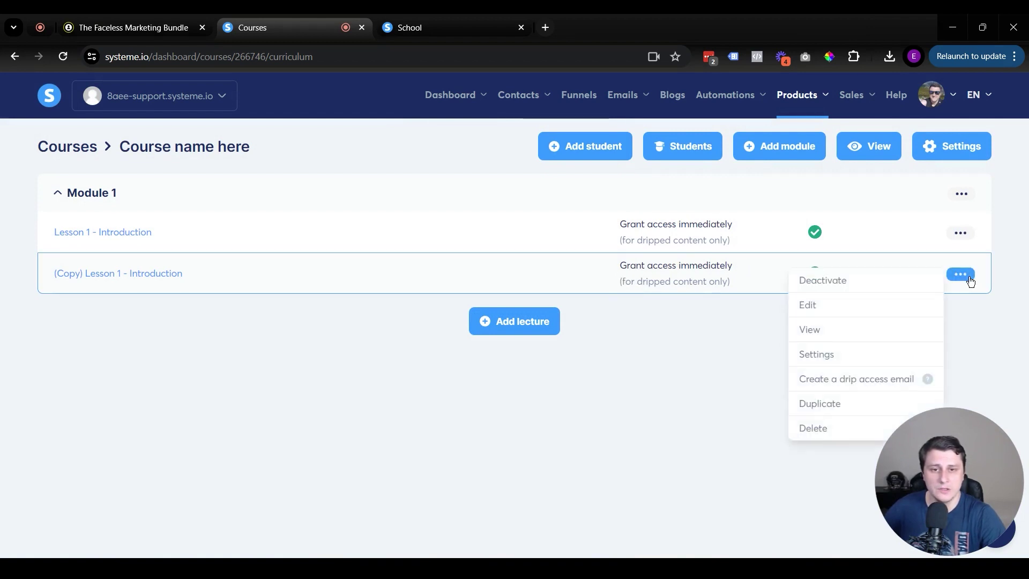
{"action": "left_click", "coordinate": [817, 354]}
{"action": "left_click", "coordinate": [394, 335]}
{"action": "key", "text": "ctrl+a"}
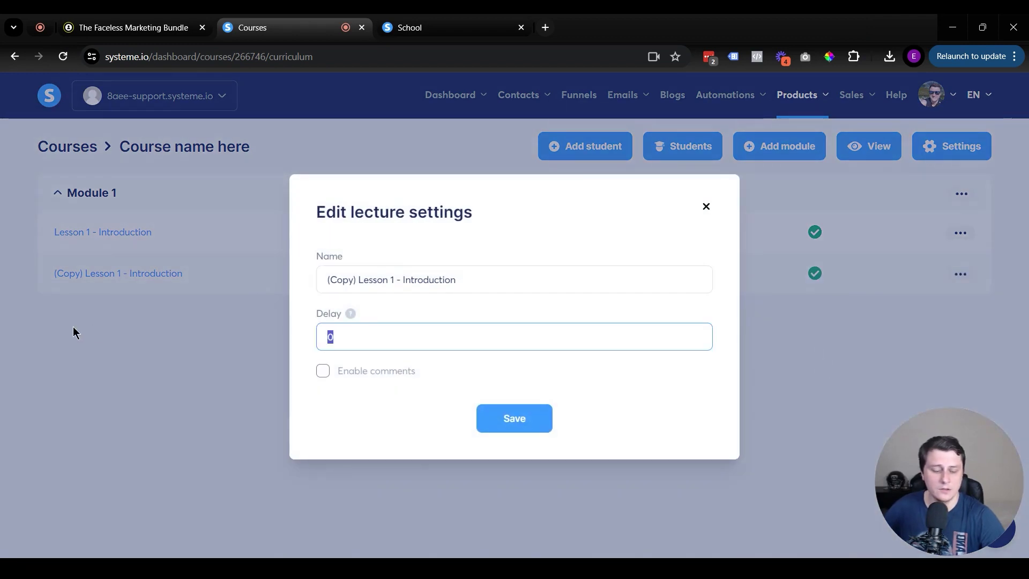
{"action": "type", "text": "2"}
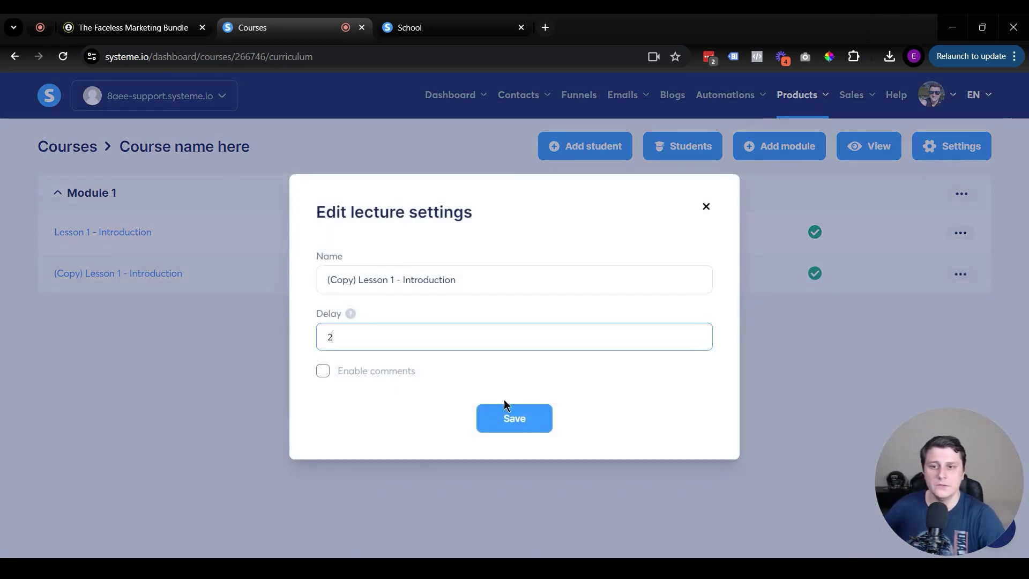
{"action": "left_click", "coordinate": [510, 415]}
{"action": "left_click", "coordinate": [960, 274]}
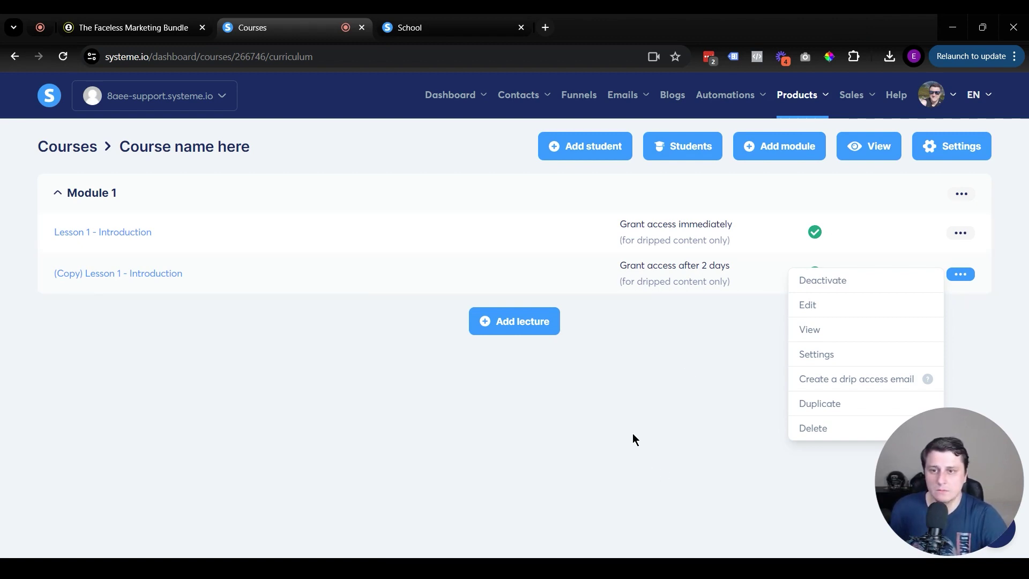
Add a second module named "Module 2 - name" to the course
{"action": "left_click", "coordinate": [779, 146]}
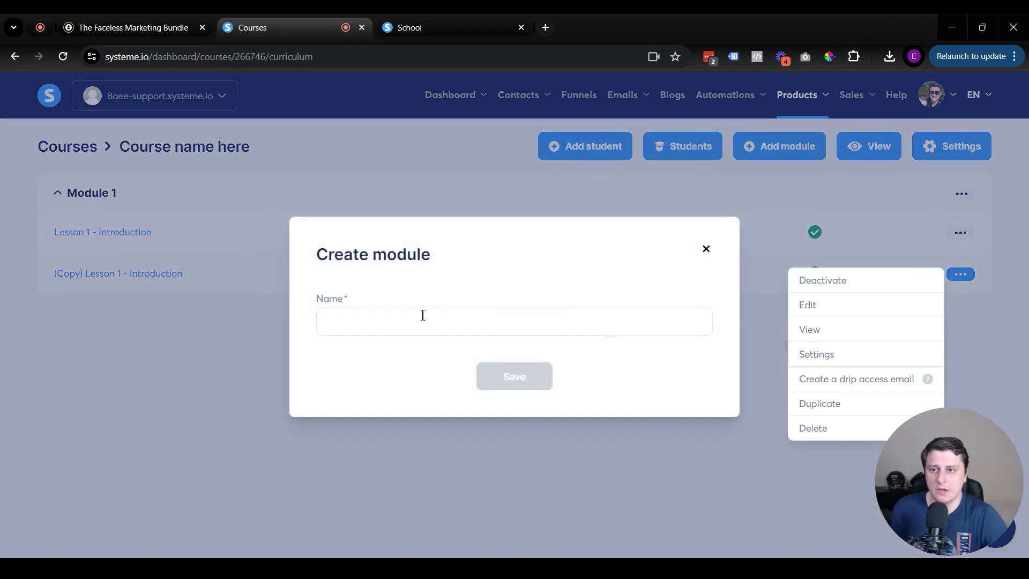
{"action": "type", "text": "Modu"}
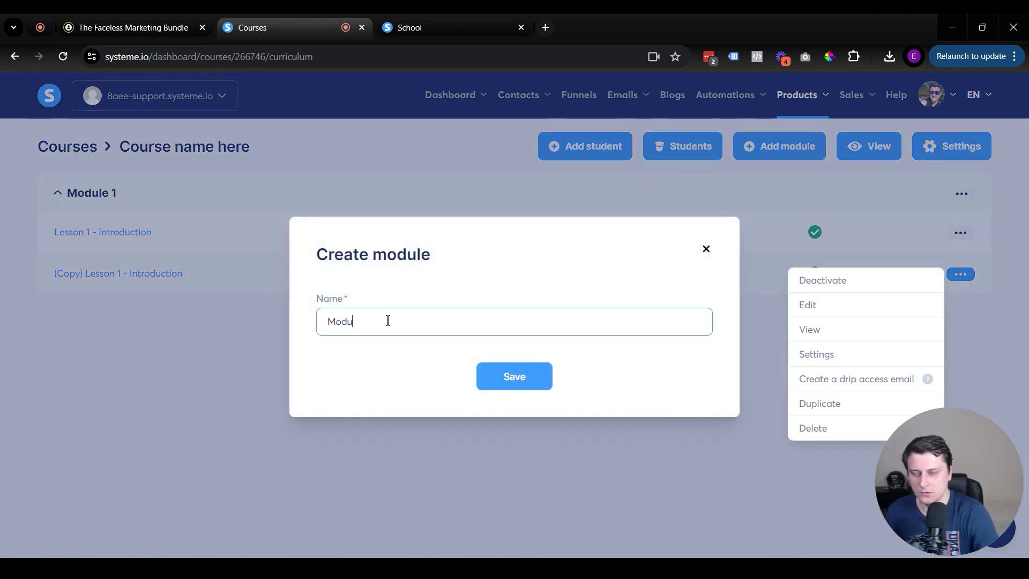
{"action": "type", "text": "le 2 - name"}
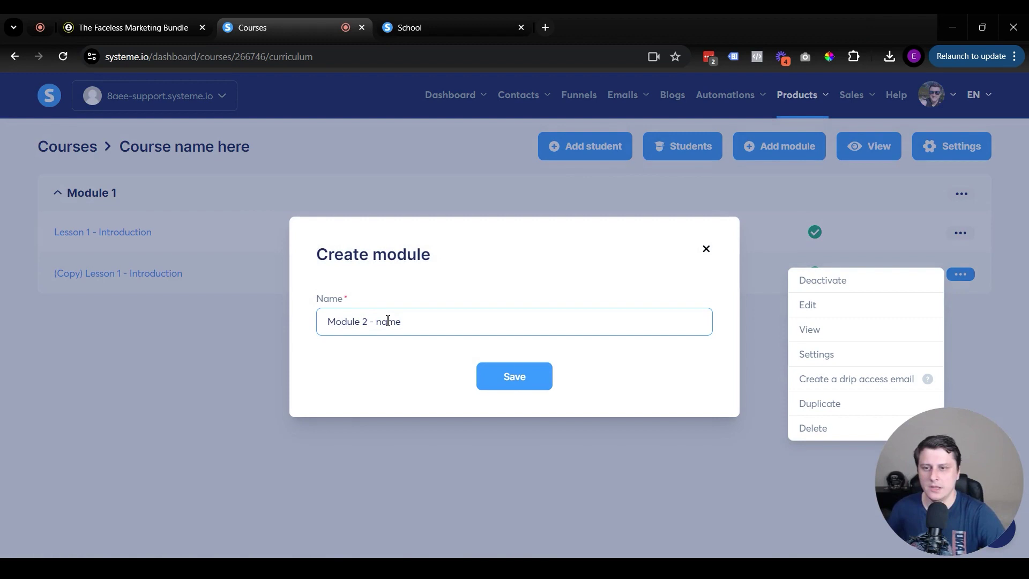
{"action": "left_click", "coordinate": [502, 387]}
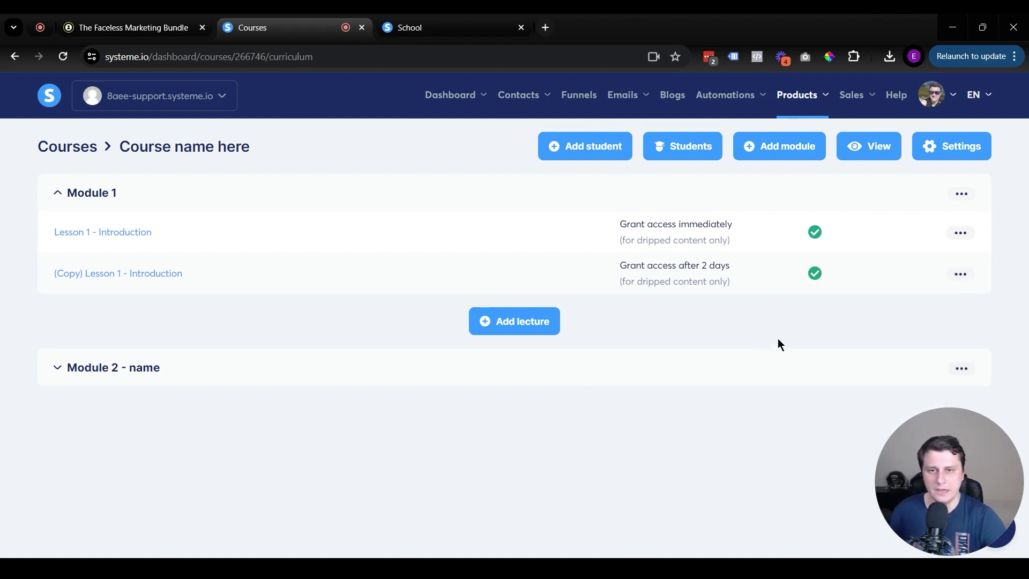
Open the Order Form step of the "Sales page" funnel and delete its "Course name ($17)" price plan
{"action": "left_click", "coordinate": [578, 95]}
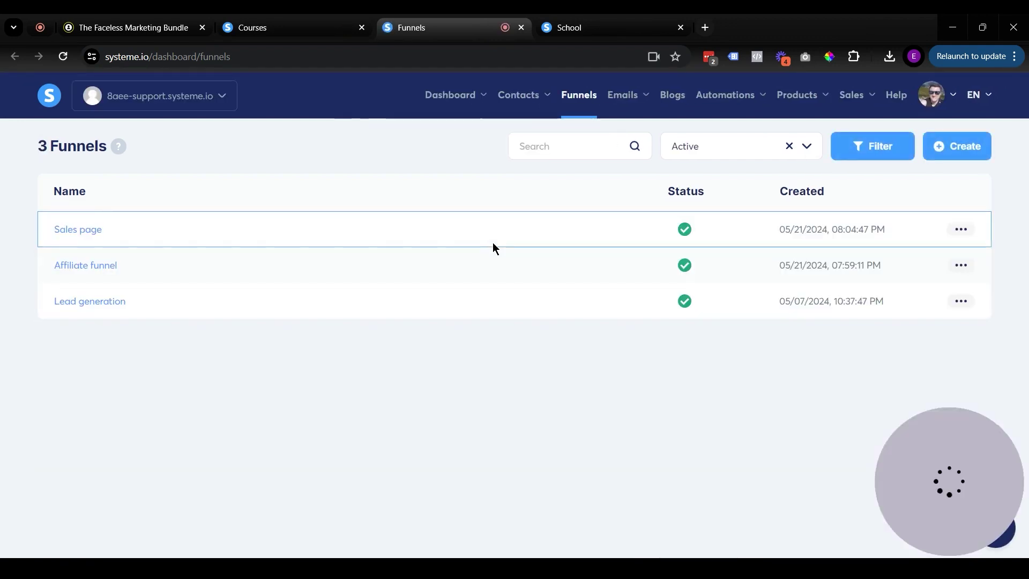
{"action": "left_click", "coordinate": [94, 230]}
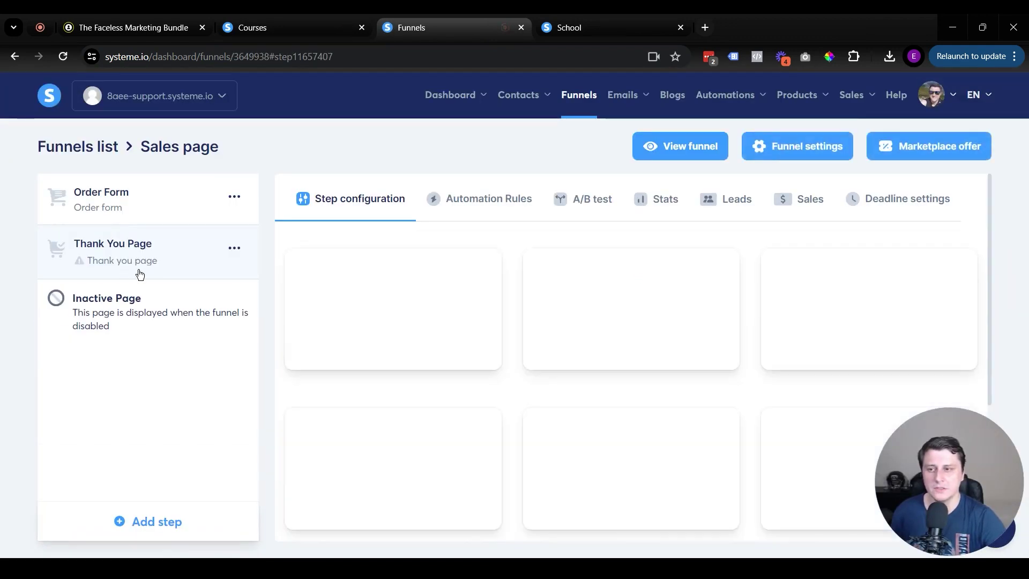
{"action": "left_click", "coordinate": [107, 203]}
{"action": "scroll", "coordinate": [451, 316], "scroll_direction": "down", "scroll_amount": 4}
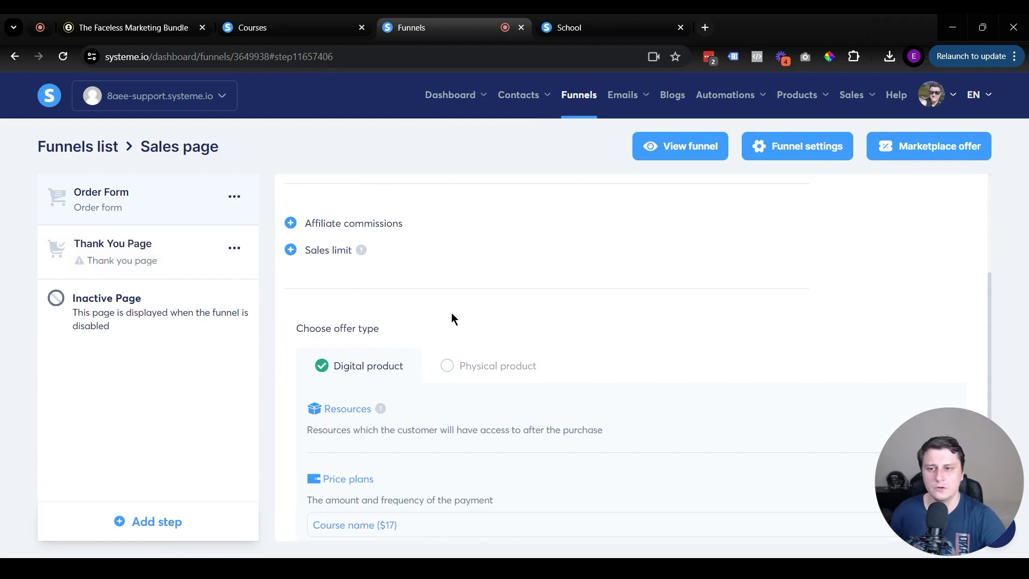
{"action": "scroll", "coordinate": [532, 337], "scroll_direction": "down", "scroll_amount": 1}
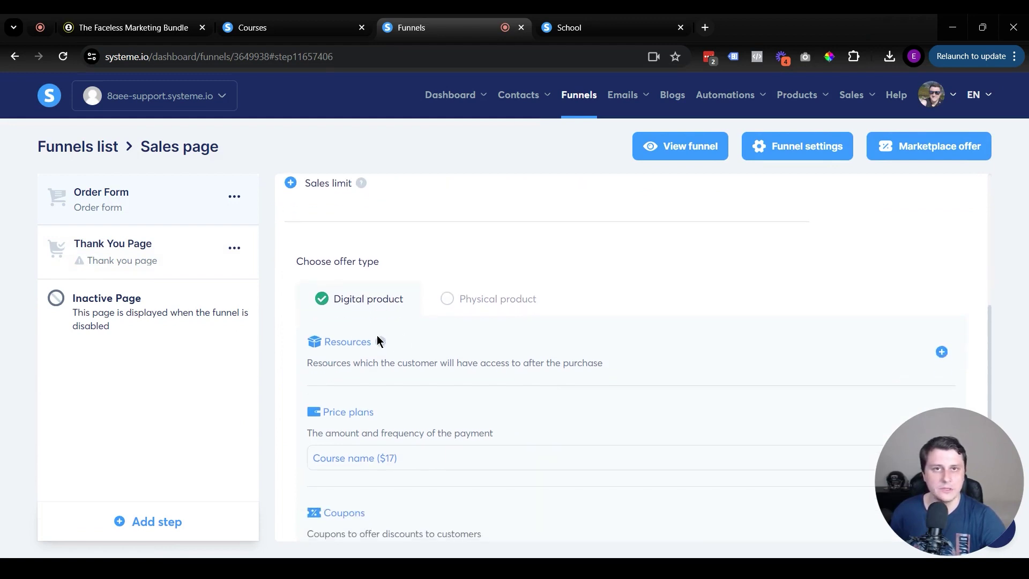
{"action": "scroll", "coordinate": [377, 337], "scroll_direction": "down", "scroll_amount": 2}
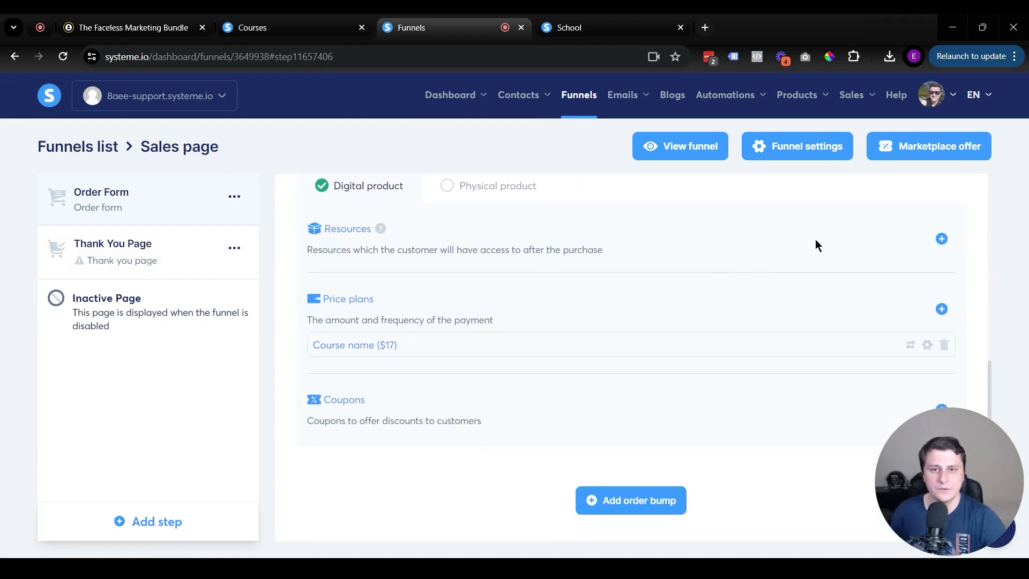
{"action": "left_click", "coordinate": [943, 344]}
{"action": "left_click", "coordinate": [466, 397]}
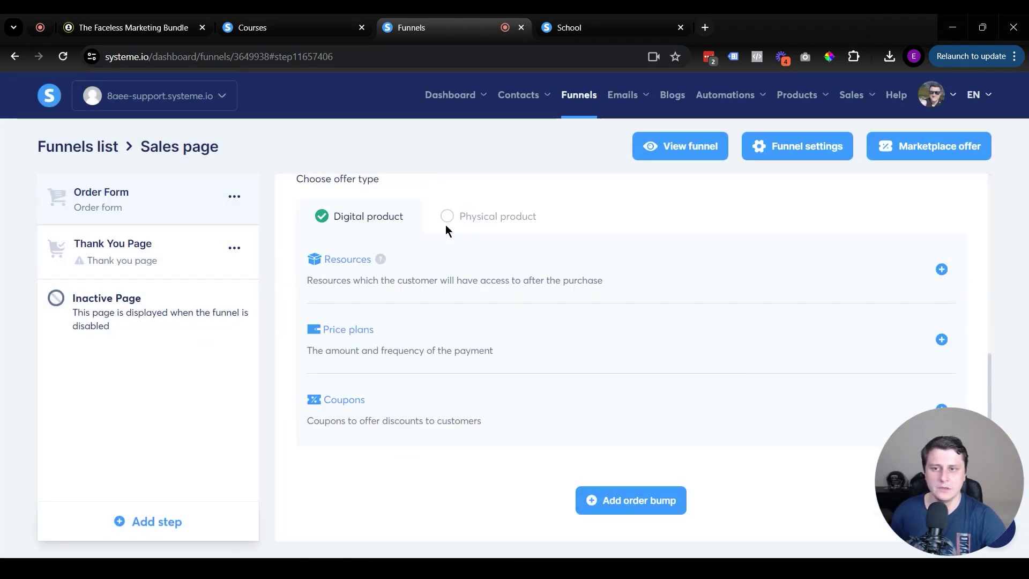
Add a resource of type Courses to the digital product offer and choose the course "Course name here"
{"action": "left_click", "coordinate": [941, 269]}
{"action": "left_click", "coordinate": [346, 282]}
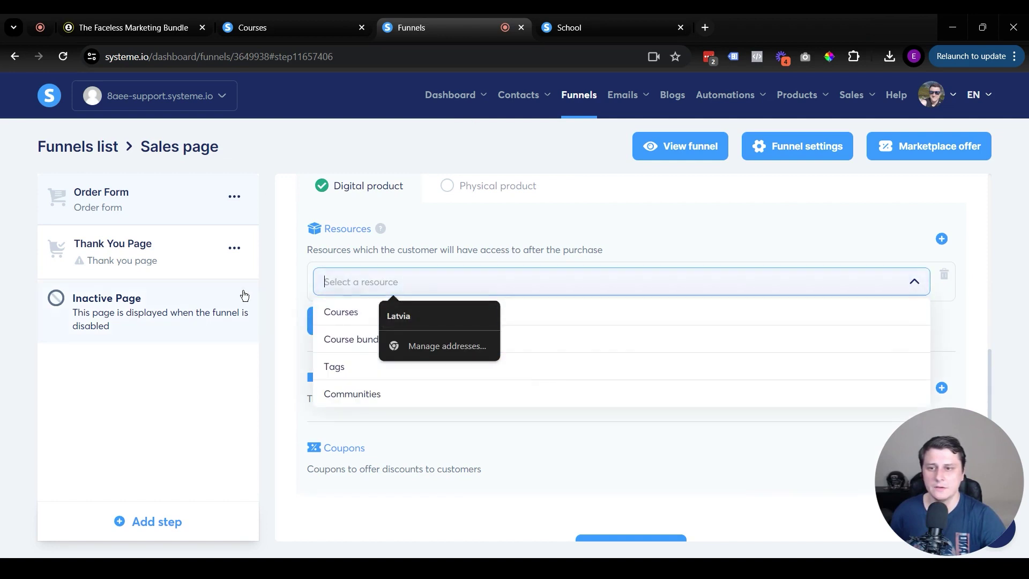
{"action": "left_click", "coordinate": [349, 319]}
{"action": "left_click", "coordinate": [335, 288]}
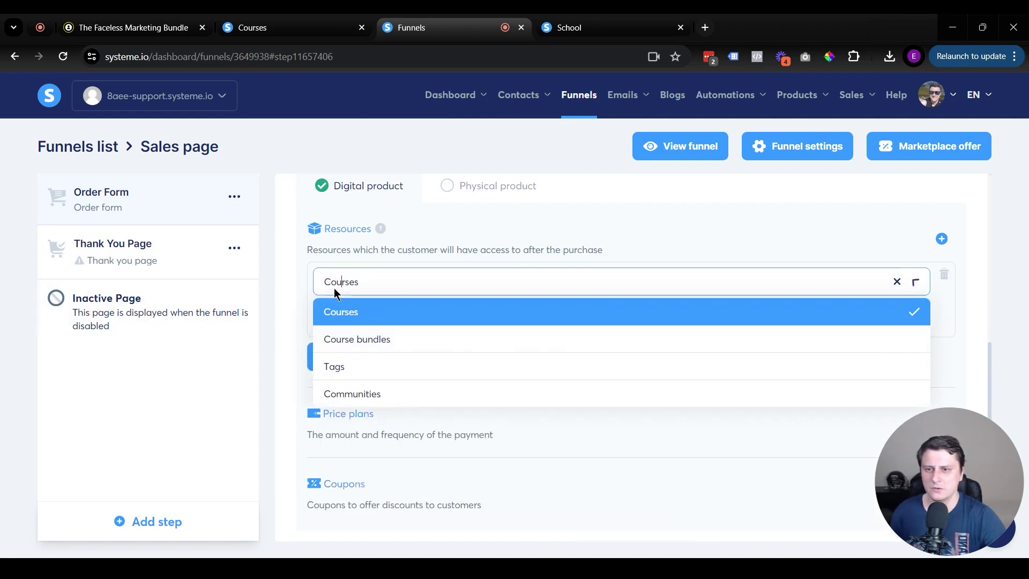
{"action": "left_click", "coordinate": [363, 316]}
{"action": "left_click", "coordinate": [436, 324]}
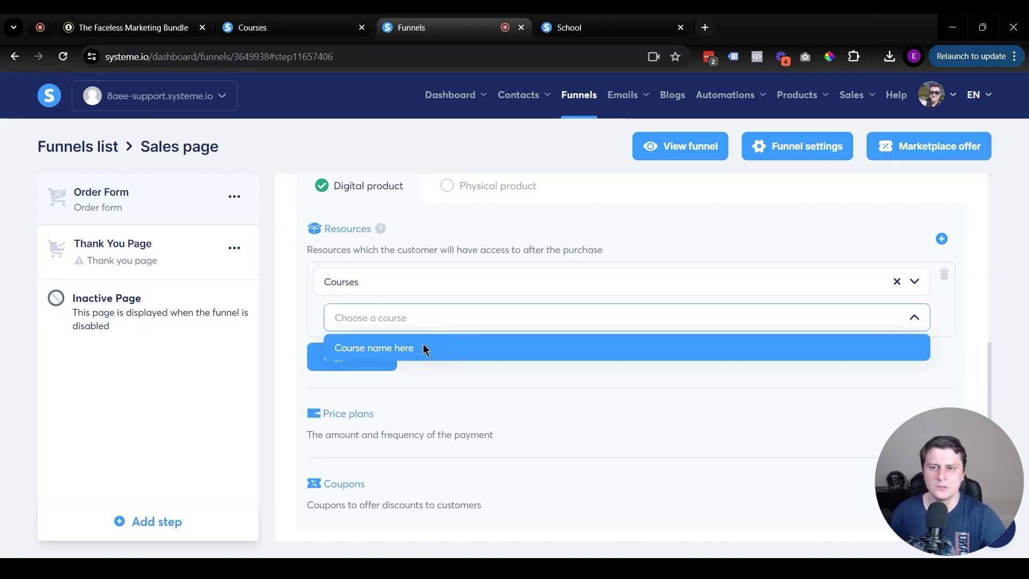
{"action": "left_click", "coordinate": [424, 347]}
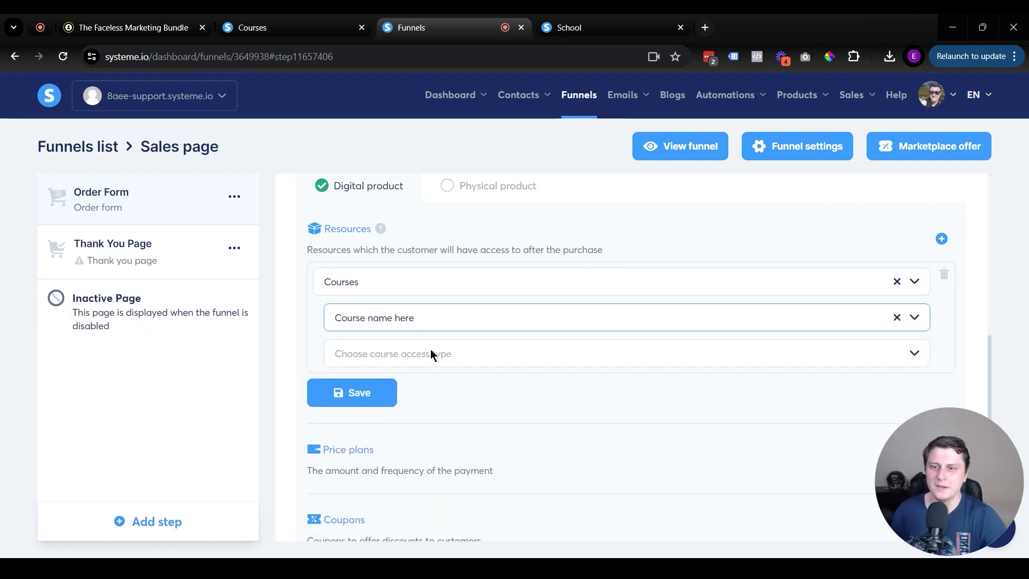
Look at the Partial access options for the course resource, set its access type to Full access and save the resource
{"action": "left_click", "coordinate": [431, 354]}
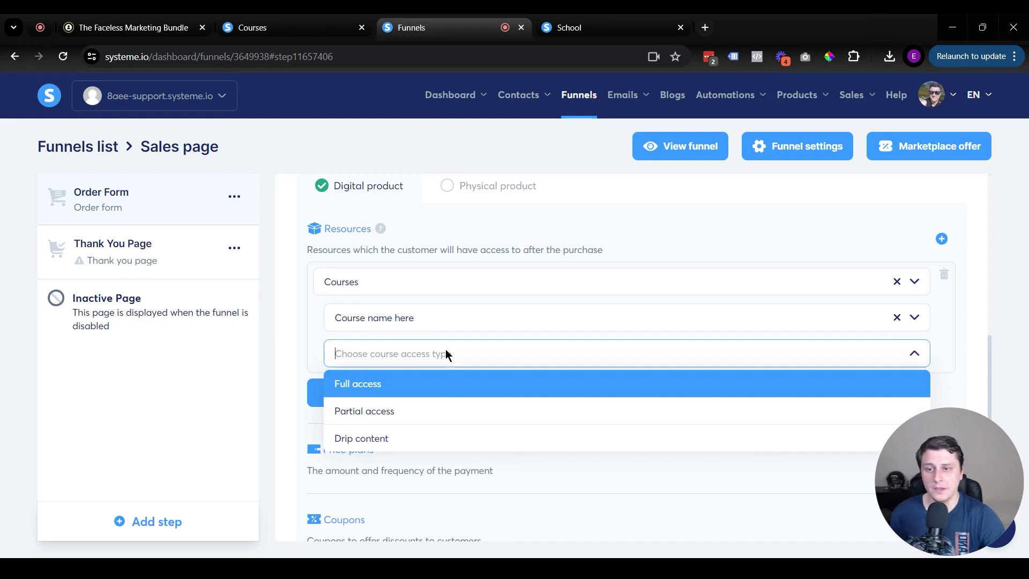
{"action": "left_click", "coordinate": [370, 416]}
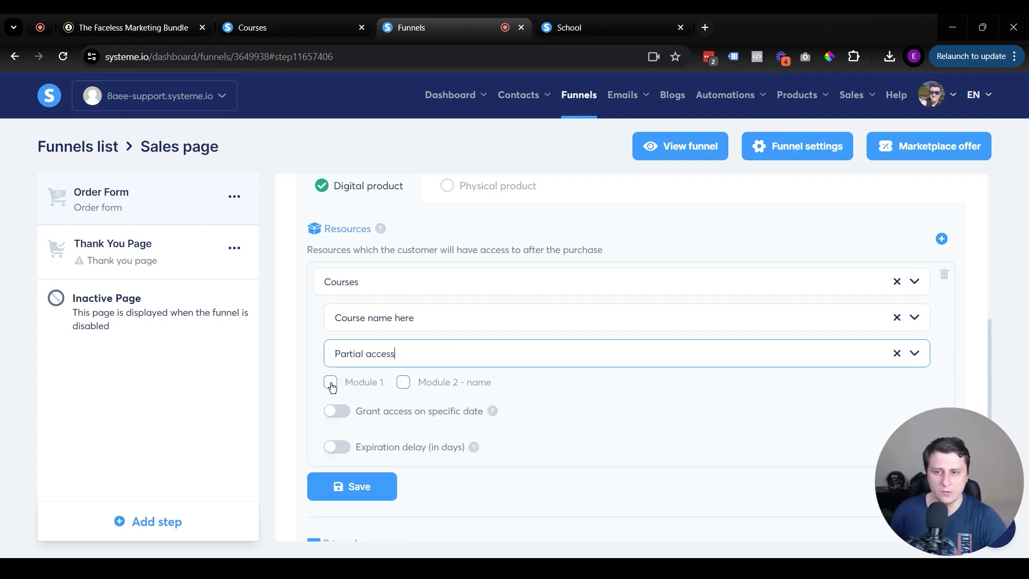
{"action": "left_click", "coordinate": [917, 356]}
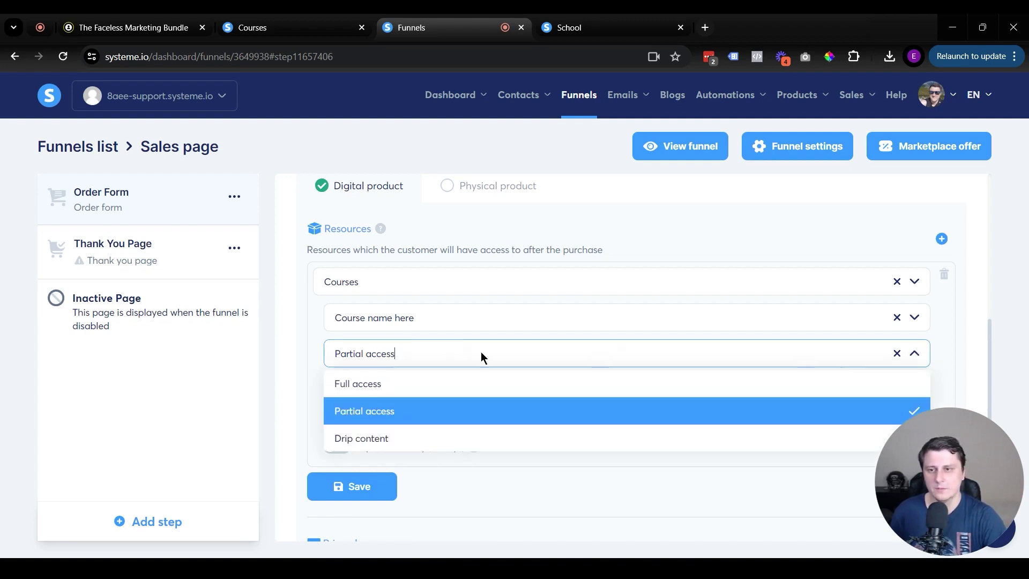
{"action": "left_click", "coordinate": [397, 393]}
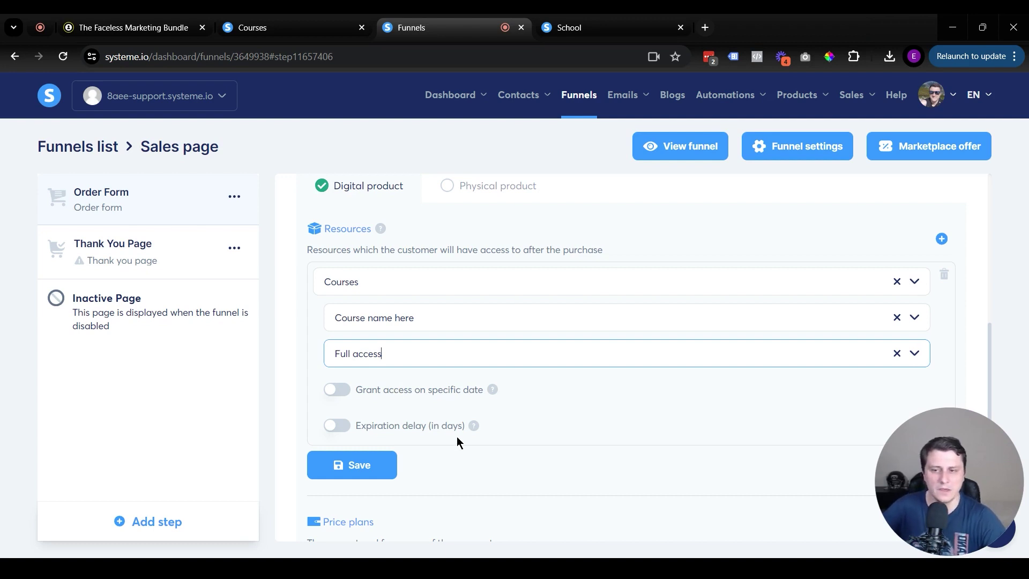
{"action": "left_click", "coordinate": [393, 462]}
Start a new price plan for the offer and name it "Course name ($17)" for both the order form and the dashboard
{"action": "scroll", "coordinate": [443, 413], "scroll_direction": "down", "scroll_amount": 1}
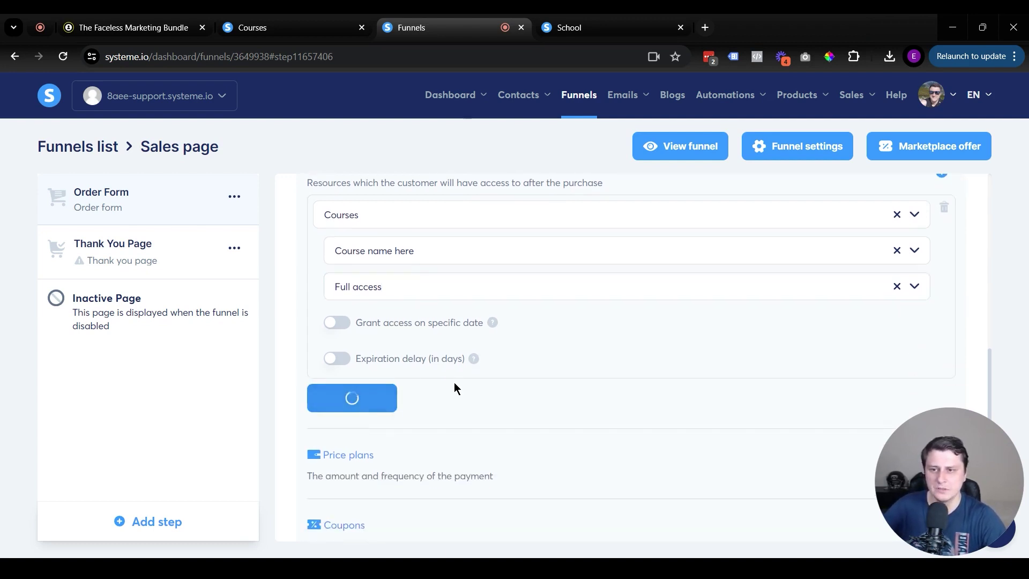
{"action": "left_click", "coordinate": [942, 357]}
{"action": "scroll", "coordinate": [424, 386], "scroll_direction": "down", "scroll_amount": 1}
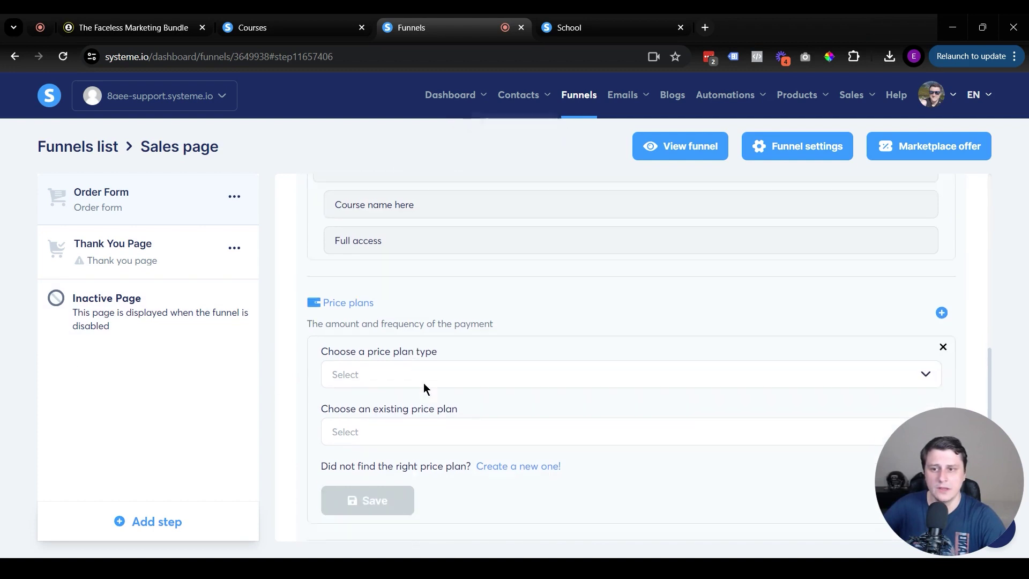
{"action": "scroll", "coordinate": [423, 386], "scroll_direction": "down", "scroll_amount": 2}
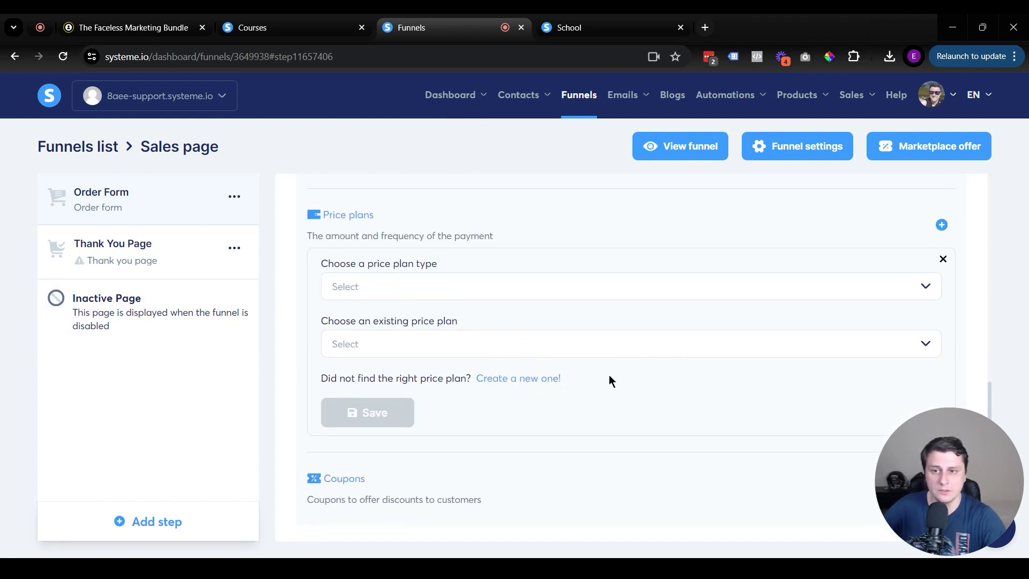
{"action": "left_click", "coordinate": [519, 378]}
{"action": "left_click", "coordinate": [421, 283]}
{"action": "type", "text": "Course name ($17"}
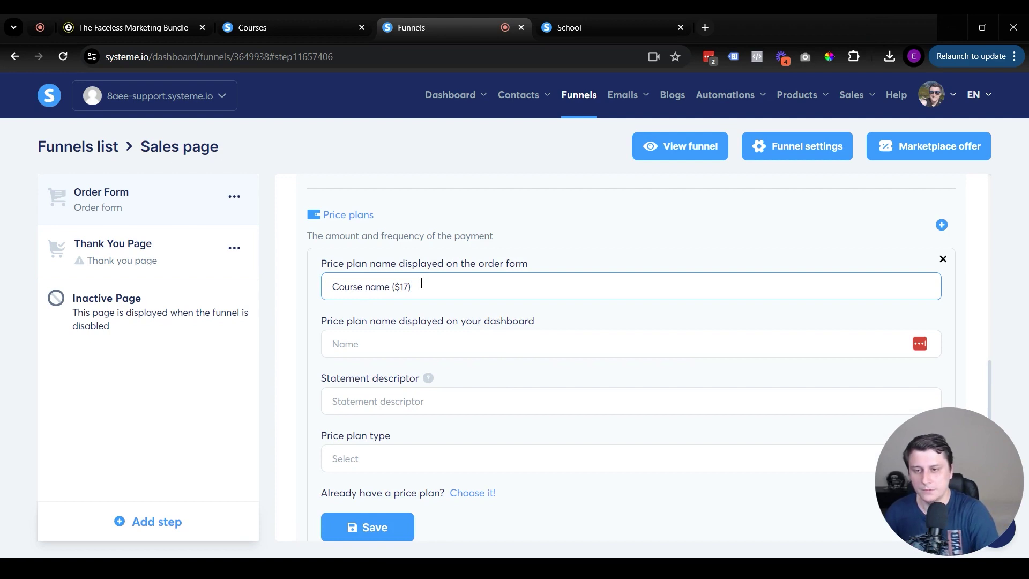
{"action": "key", "text": "ctrl+a"}
{"action": "key", "text": "ctrl+c"}
{"action": "key", "text": "Tab"}
{"action": "key", "text": "ctrl+v"}
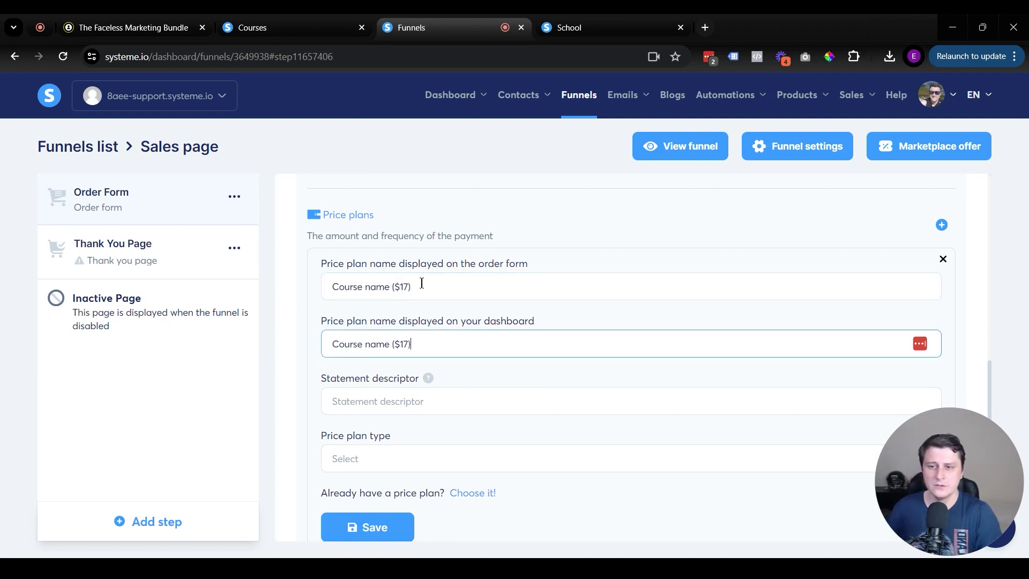
Set the price plan's statement descriptor to "Course name ($17)"
{"action": "left_click_drag", "start_coordinate": [421, 282], "coordinate": [311, 271]}
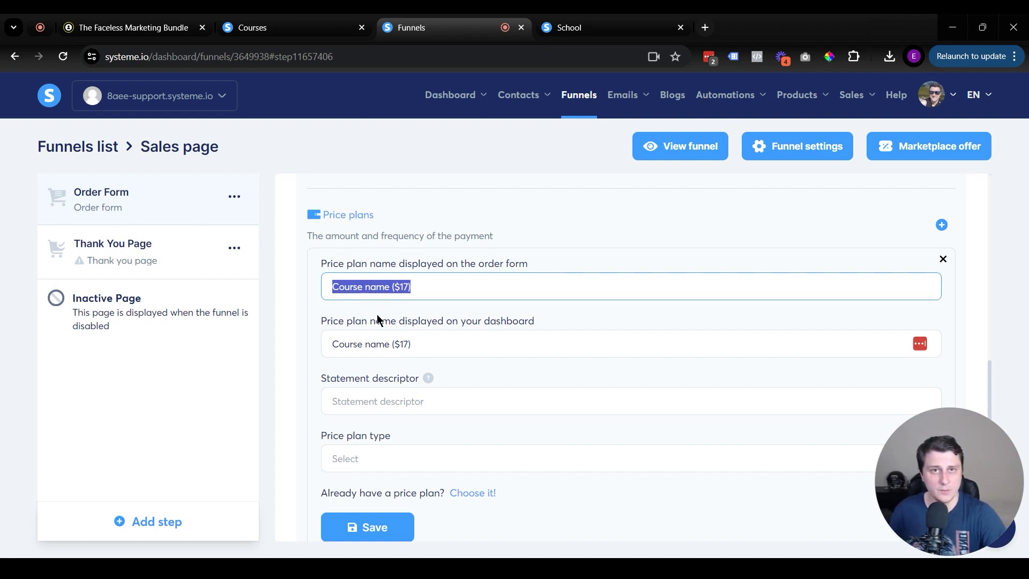
{"action": "left_click", "coordinate": [611, 407]}
{"action": "key", "text": "ctrl+v"}
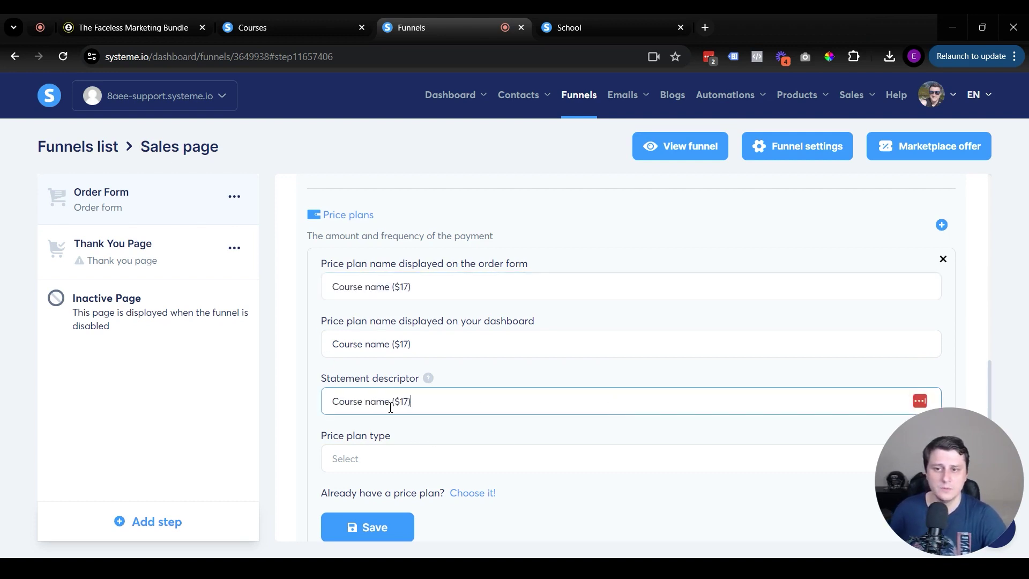
{"action": "left_click", "coordinate": [428, 378]}
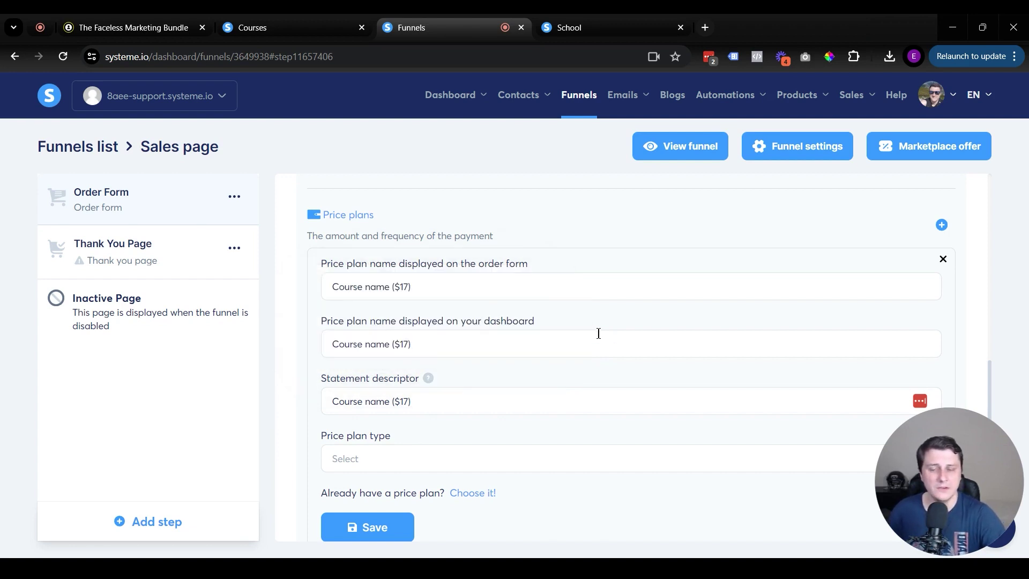
{"action": "triple_click", "coordinate": [448, 398]}
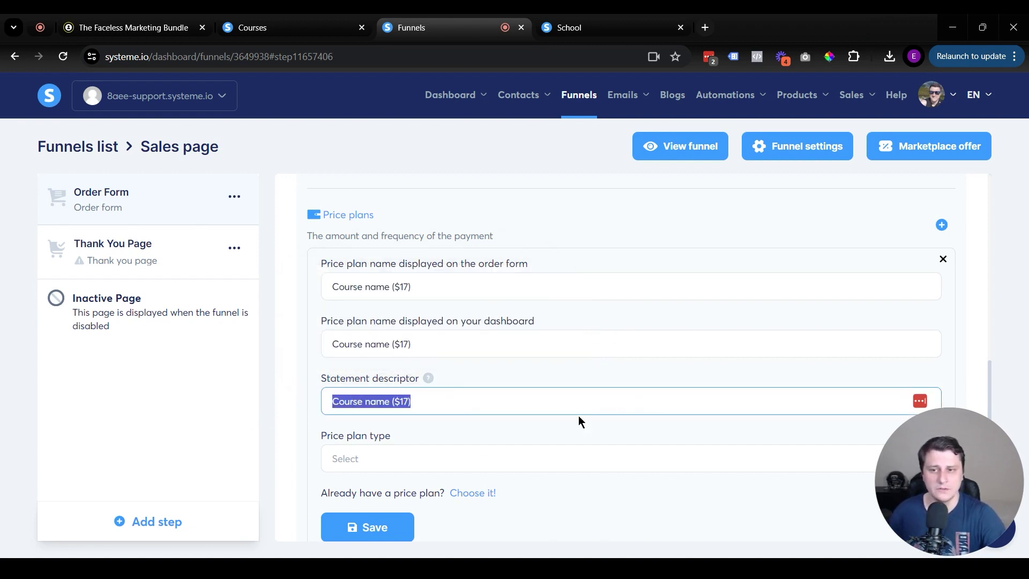
{"action": "left_click", "coordinate": [530, 423]}
Make the price plan a One-time payment of 17 usd and save it
{"action": "scroll", "coordinate": [530, 423], "scroll_direction": "down", "scroll_amount": 3}
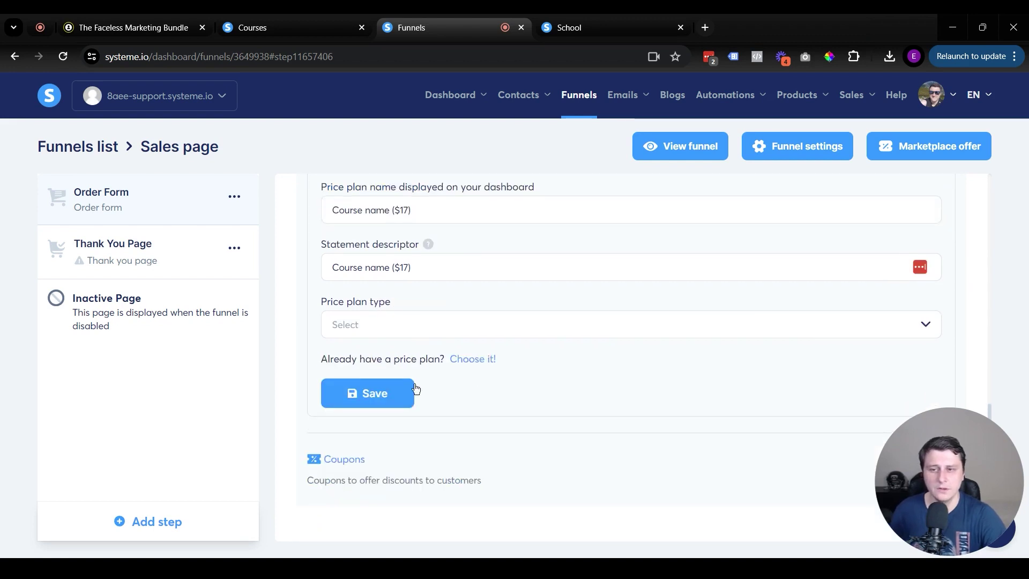
{"action": "left_click", "coordinate": [342, 324]}
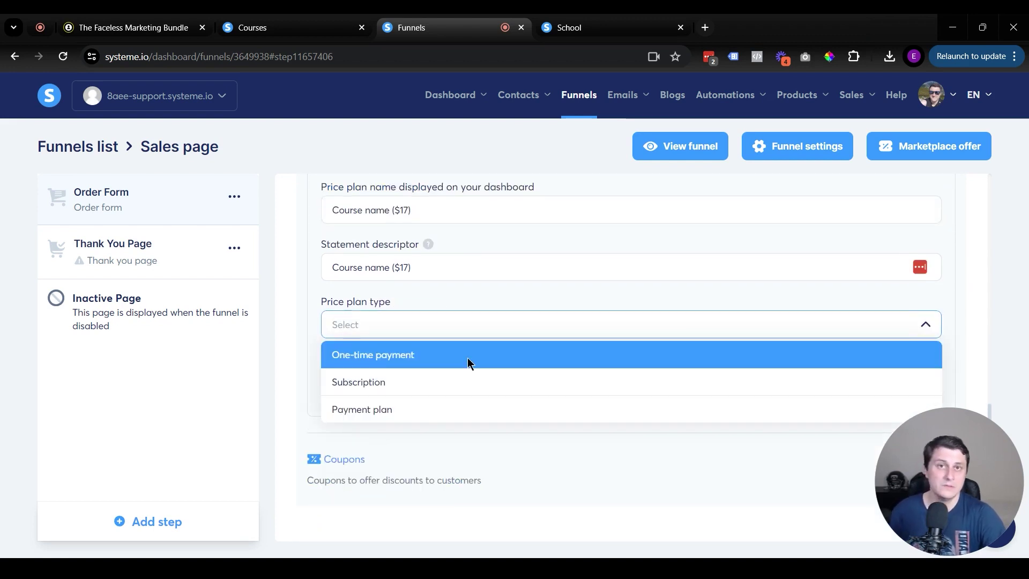
{"action": "left_click", "coordinate": [451, 354]}
{"action": "left_click", "coordinate": [375, 327]}
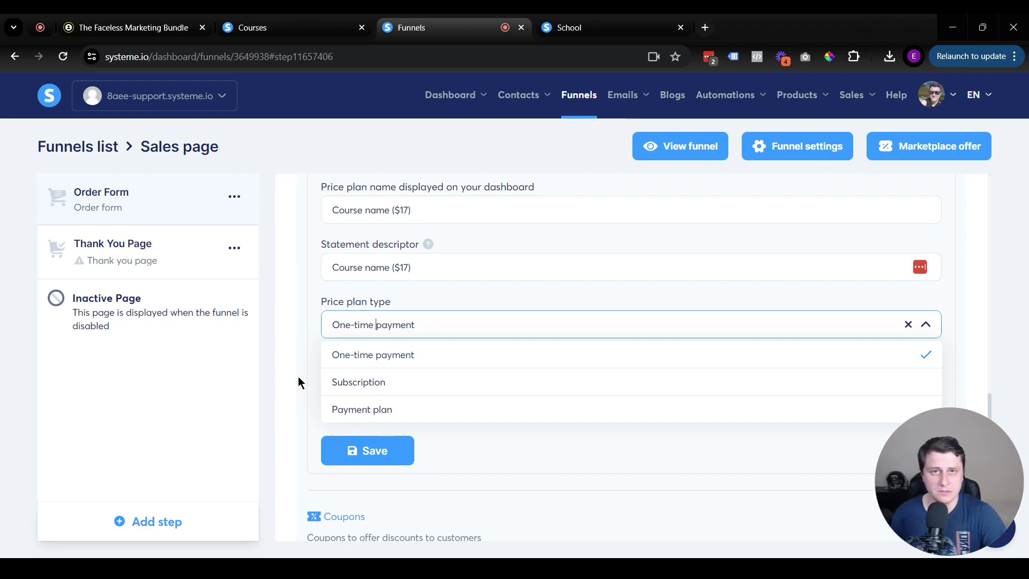
{"action": "left_click", "coordinate": [349, 359]}
{"action": "left_click", "coordinate": [373, 384]}
{"action": "type", "text": "17"}
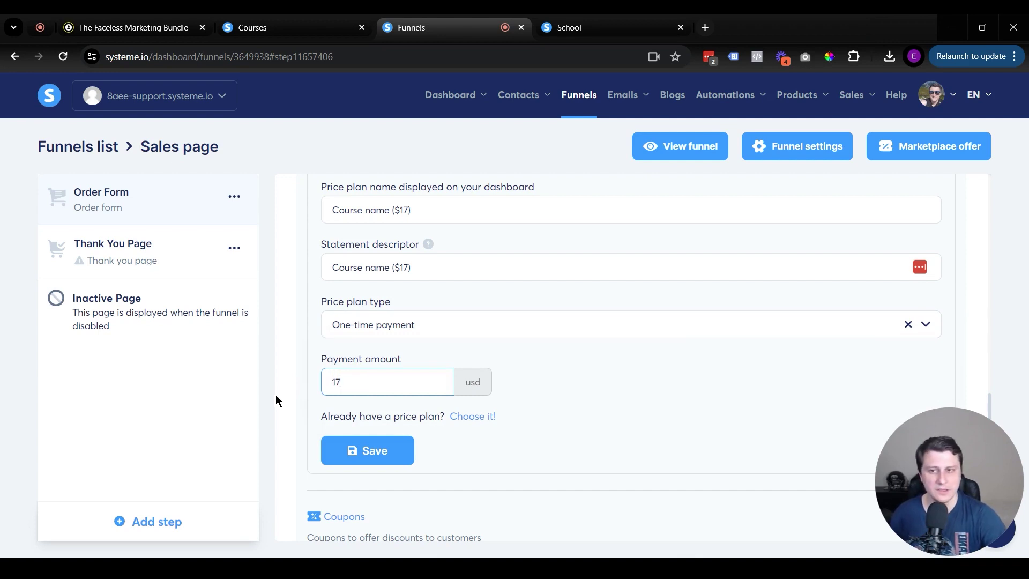
{"action": "left_click_drag", "start_coordinate": [390, 210], "coordinate": [431, 210]}
{"action": "left_click", "coordinate": [431, 210]}
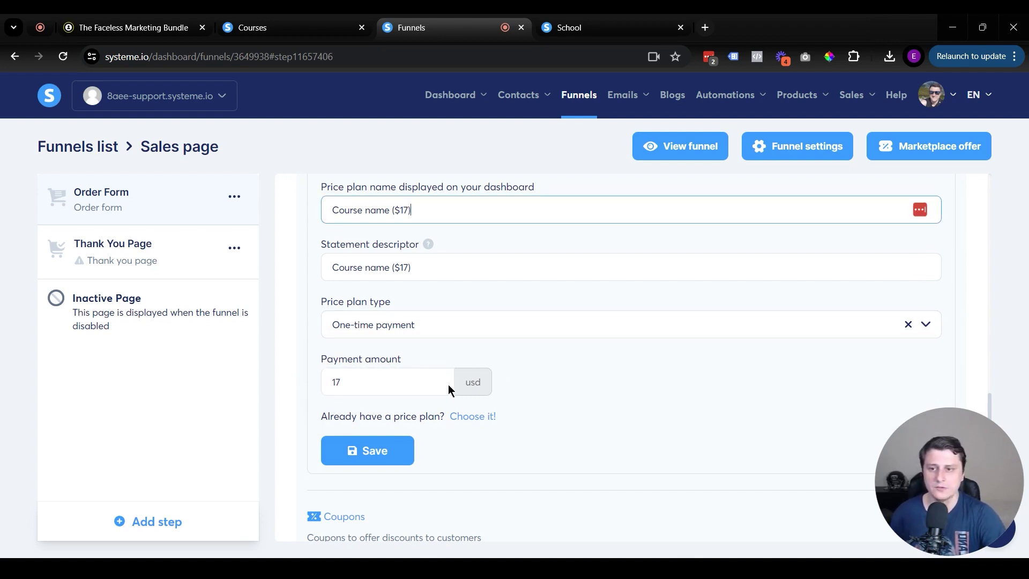
{"action": "left_click", "coordinate": [373, 452]}
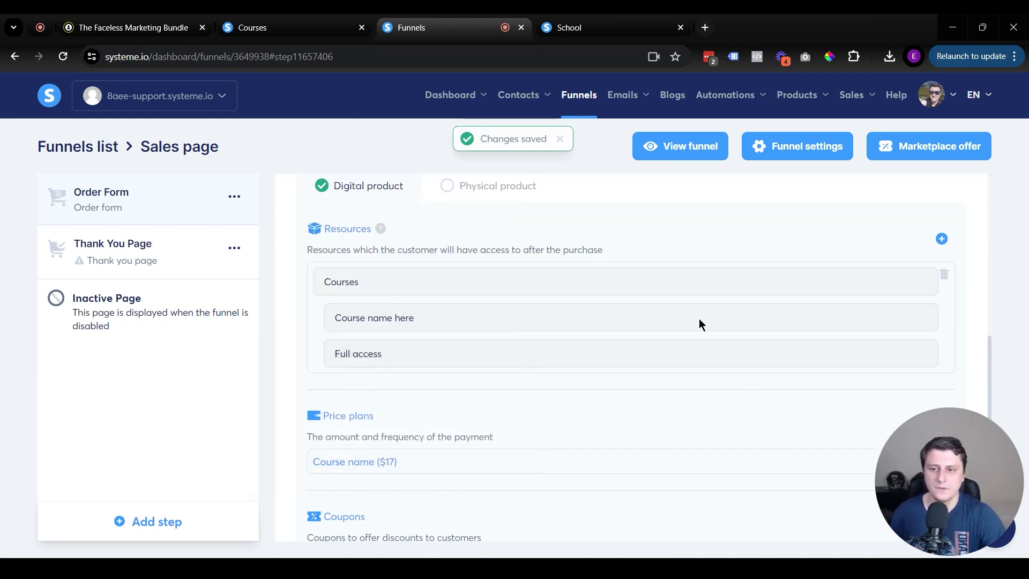
Look over the Order Form step's configuration, including its URL path, offer type, resources, price plans and coupons
{"action": "scroll", "coordinate": [487, 455], "scroll_direction": "up", "scroll_amount": 4}
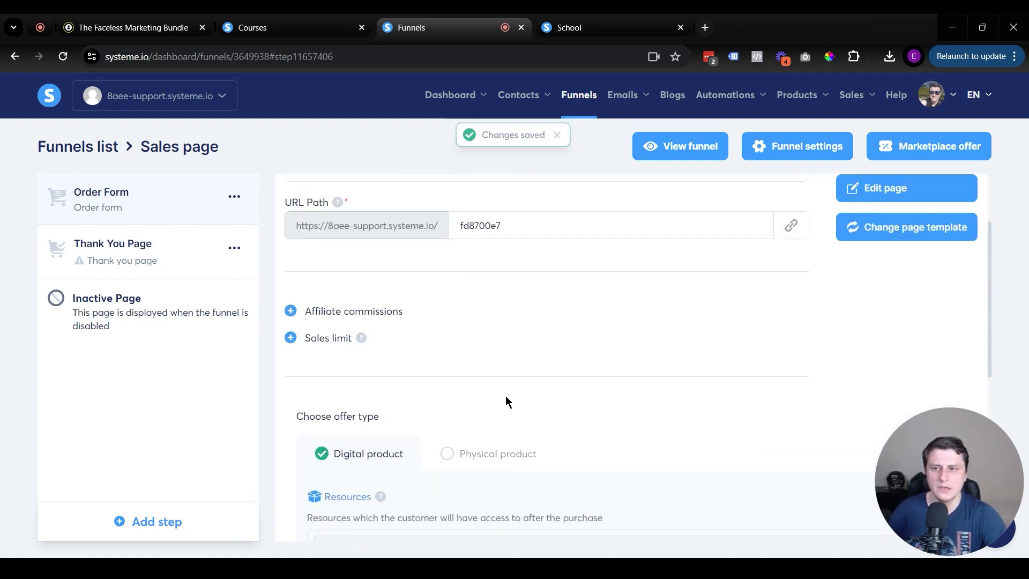
{"action": "scroll", "coordinate": [458, 307], "scroll_direction": "up", "scroll_amount": 2}
{"action": "scroll", "coordinate": [448, 319], "scroll_direction": "down", "scroll_amount": 1}
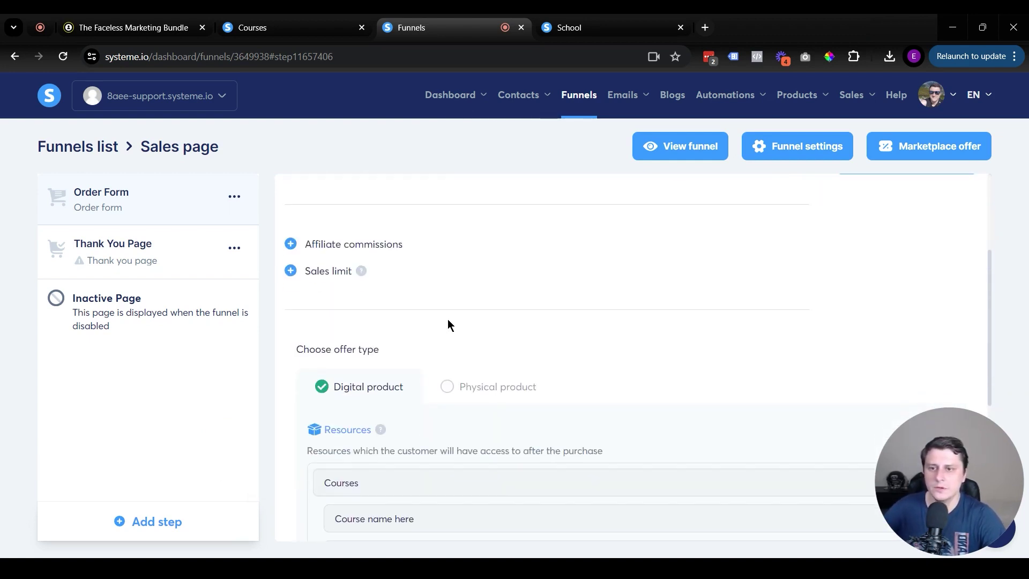
{"action": "scroll", "coordinate": [451, 320], "scroll_direction": "down", "scroll_amount": 3}
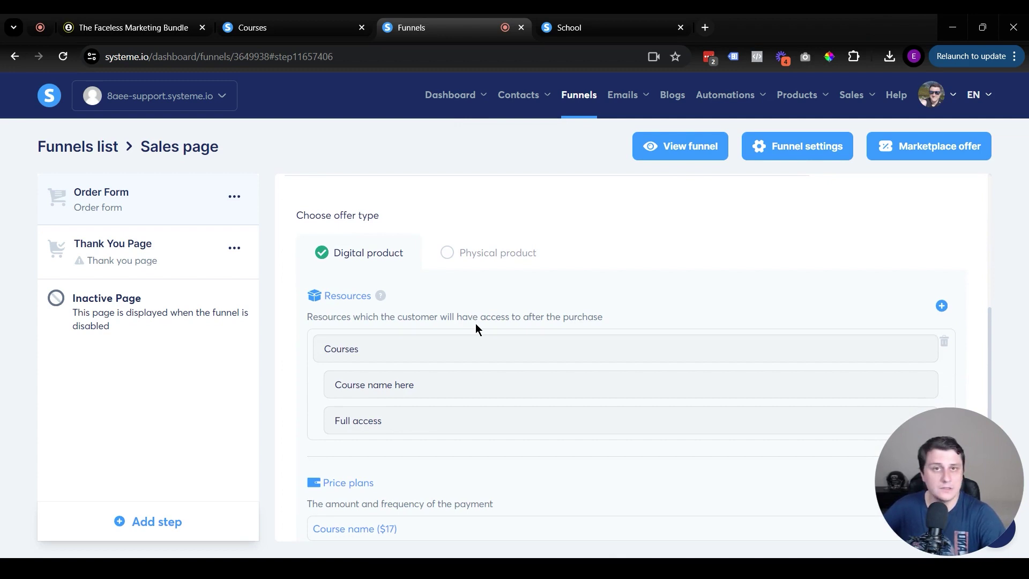
{"action": "scroll", "coordinate": [471, 323], "scroll_direction": "up", "scroll_amount": 3}
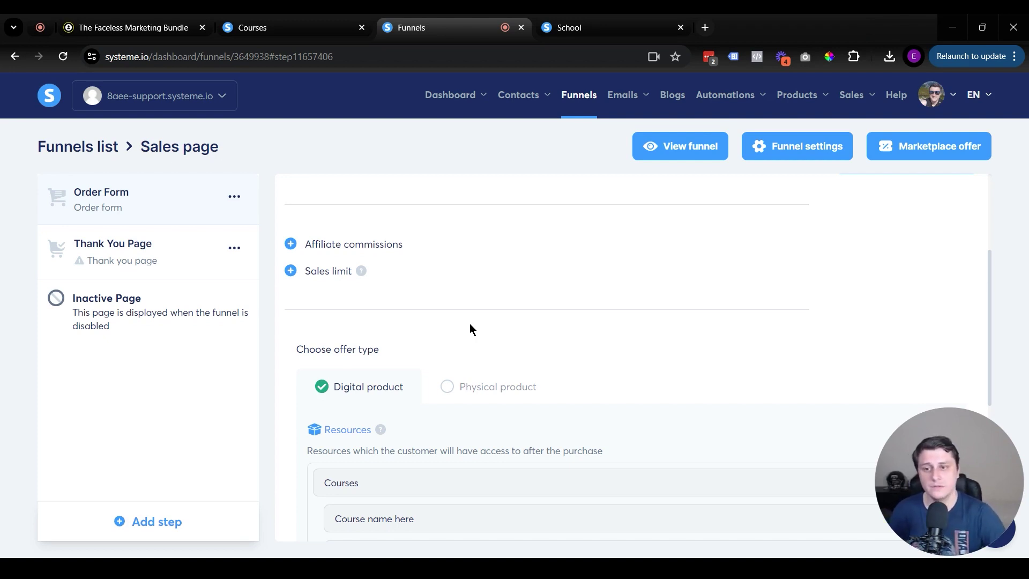
{"action": "scroll", "coordinate": [343, 262], "scroll_direction": "down", "scroll_amount": 6}
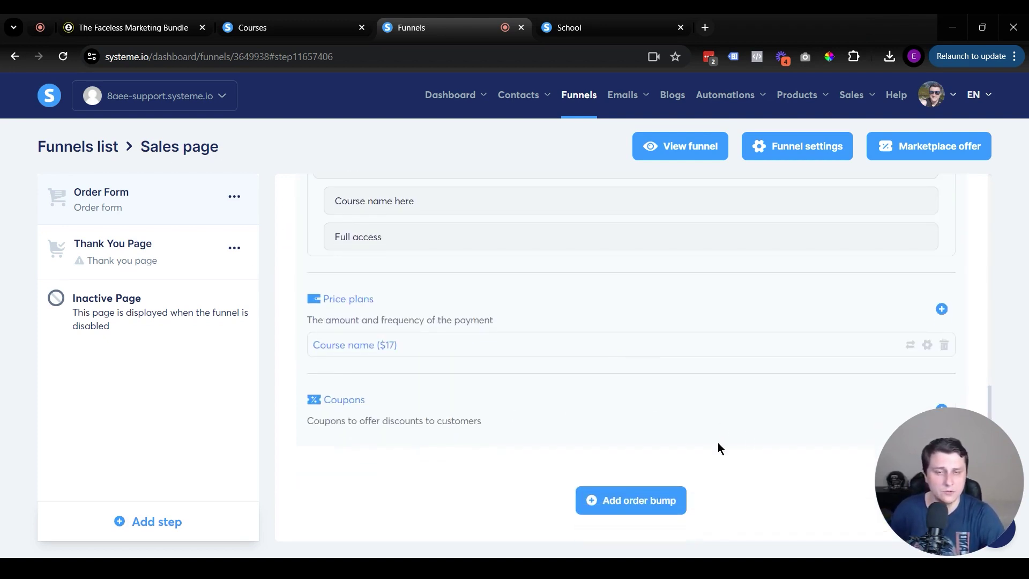
{"action": "scroll", "coordinate": [454, 403], "scroll_direction": "up", "scroll_amount": 6}
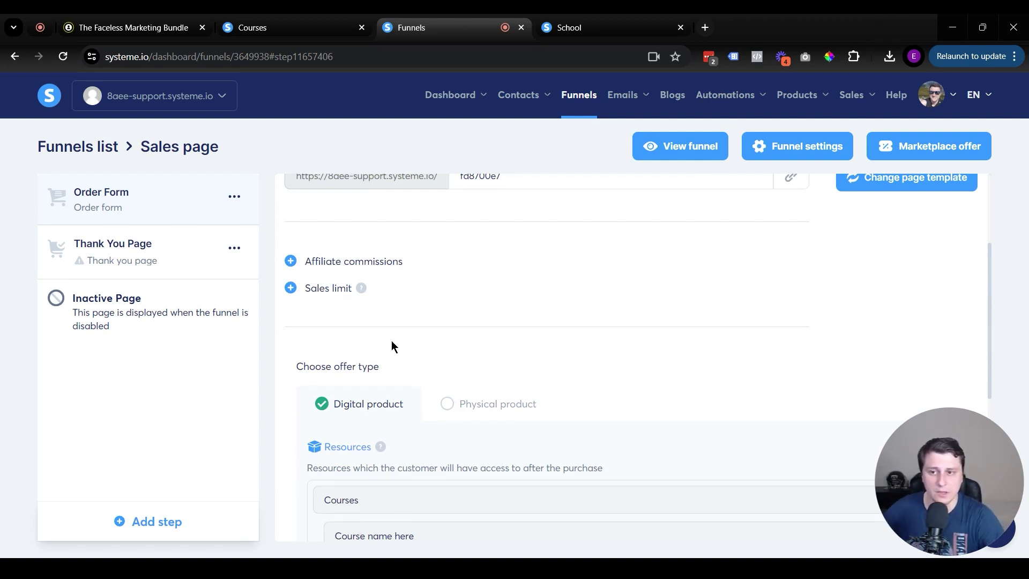
{"action": "scroll", "coordinate": [391, 343], "scroll_direction": "up", "scroll_amount": 3}
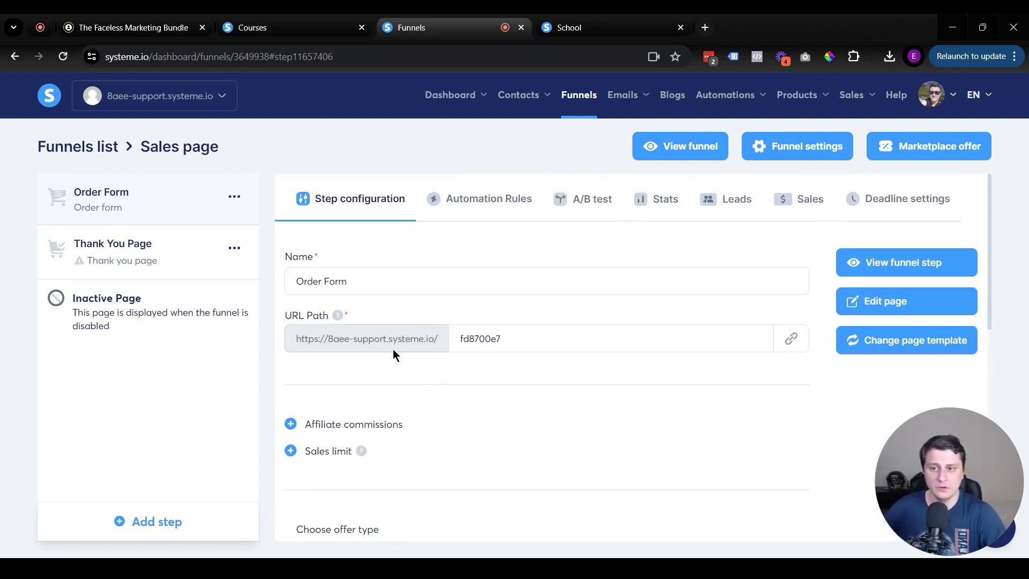